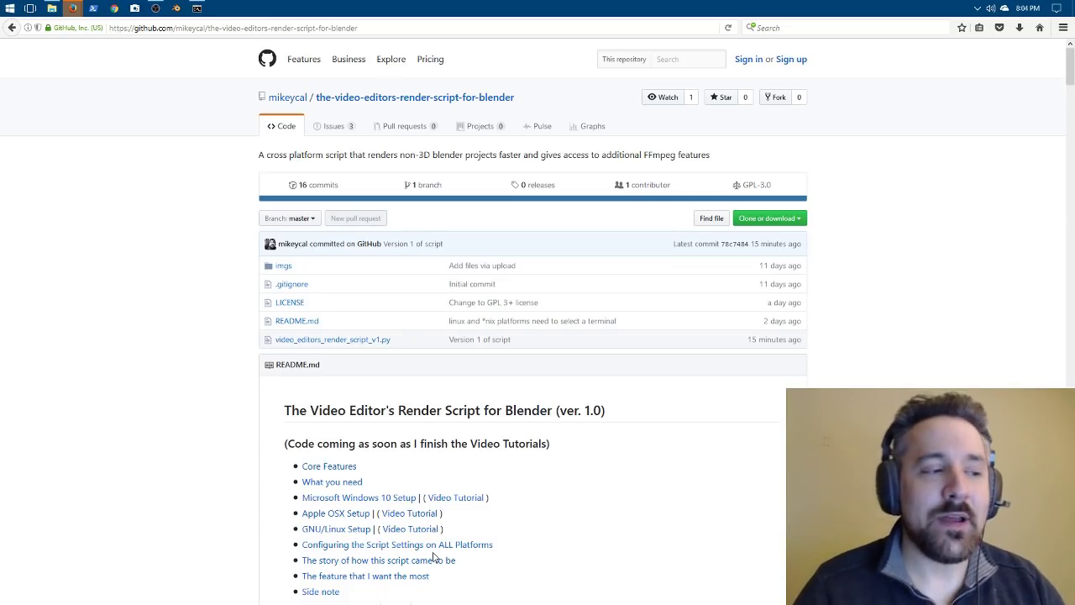
Read the README's Side note section and view the linked BlenderRenderController repository, returning to the render script's page.
scroll(430, 558, down, 2)
click(307, 529)
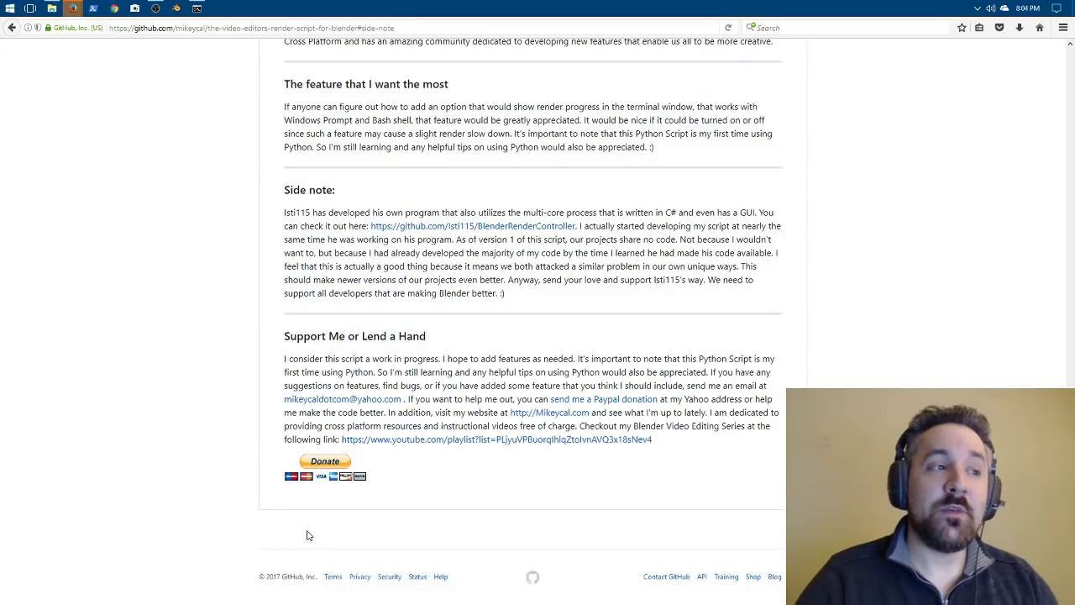
drag(284, 213, 315, 216)
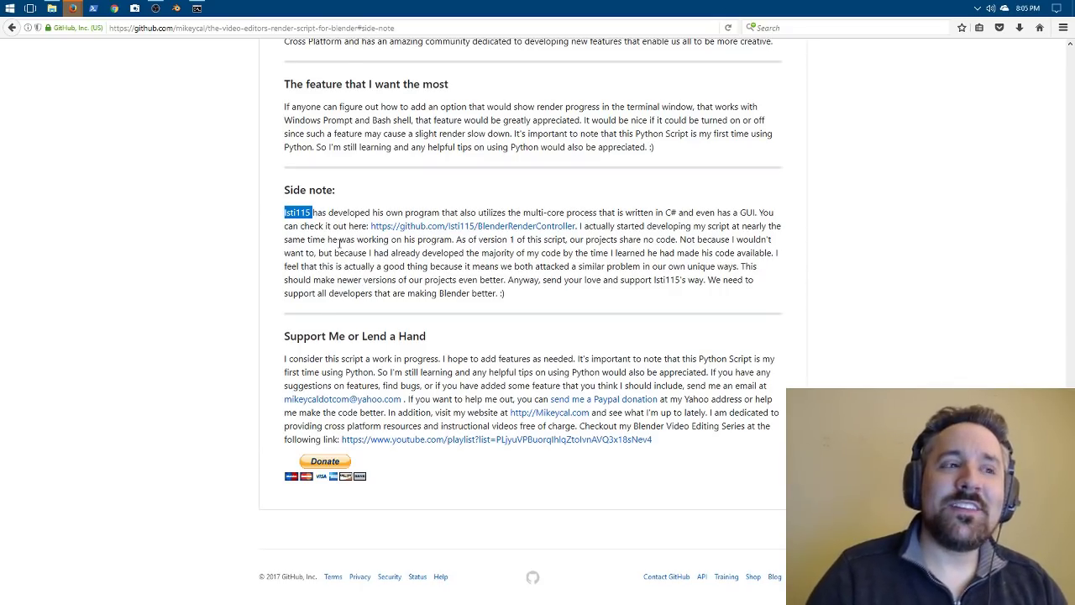
click(506, 231)
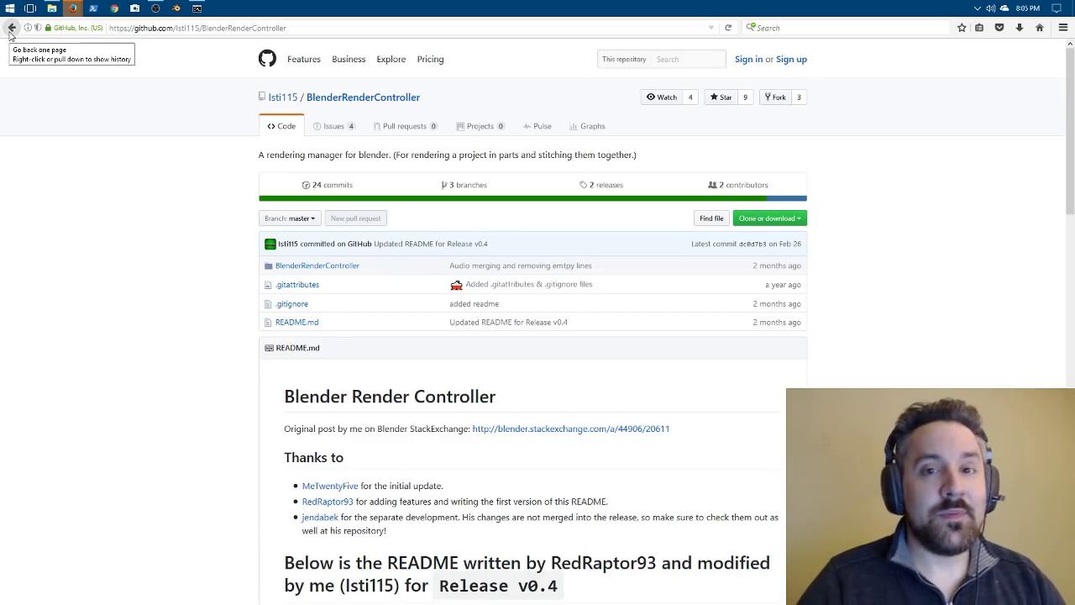
click(11, 29)
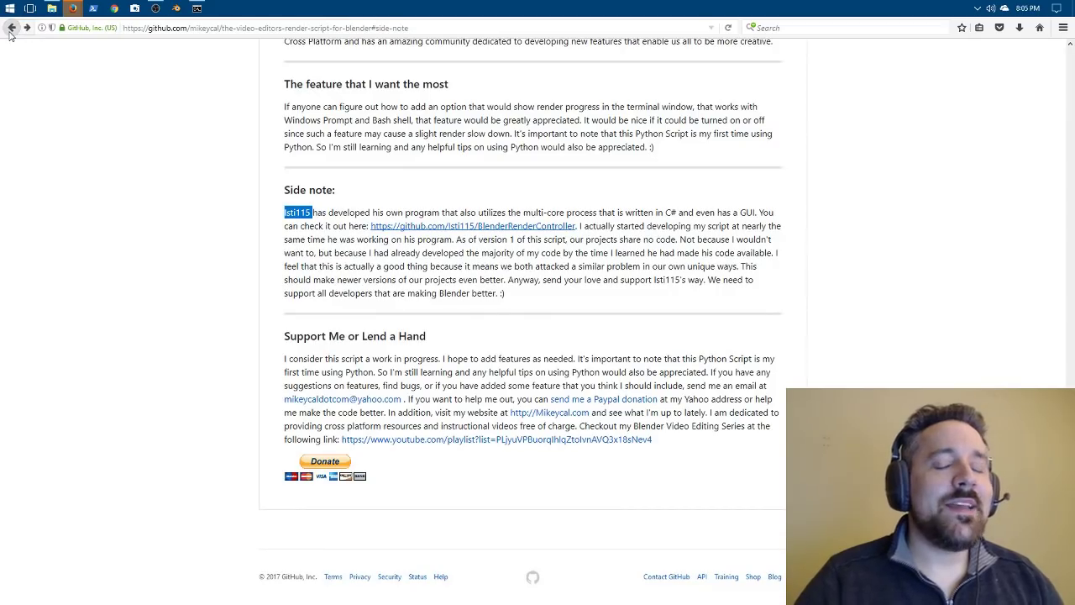
Review the README's Core Features section, highlighting the libfdk_aac mention in the custom FFmpeg build feature.
scroll(721, 284, up, 20)
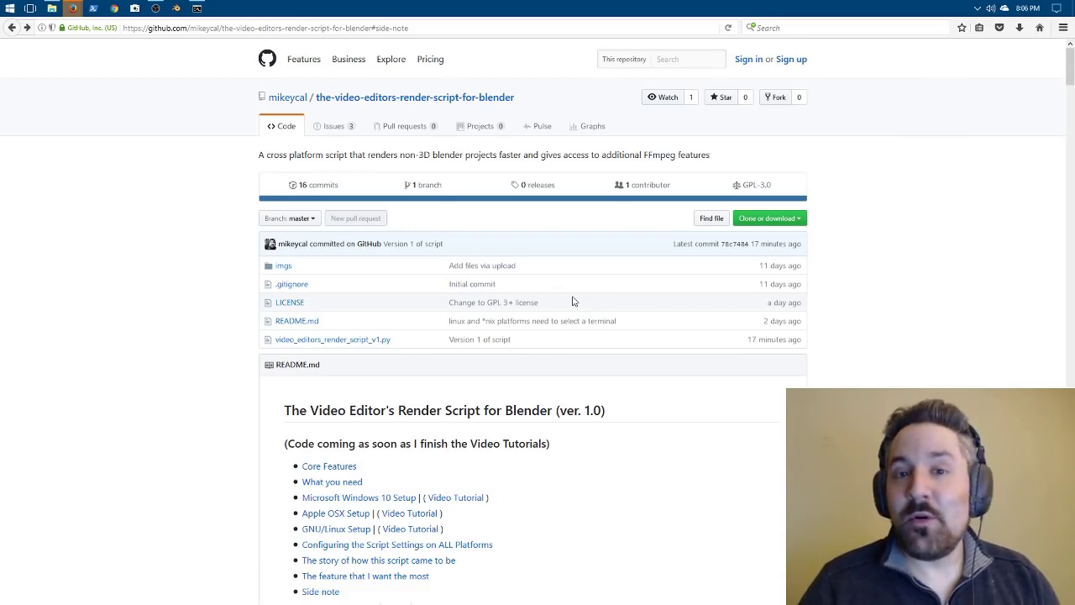
scroll(574, 301, down, 2)
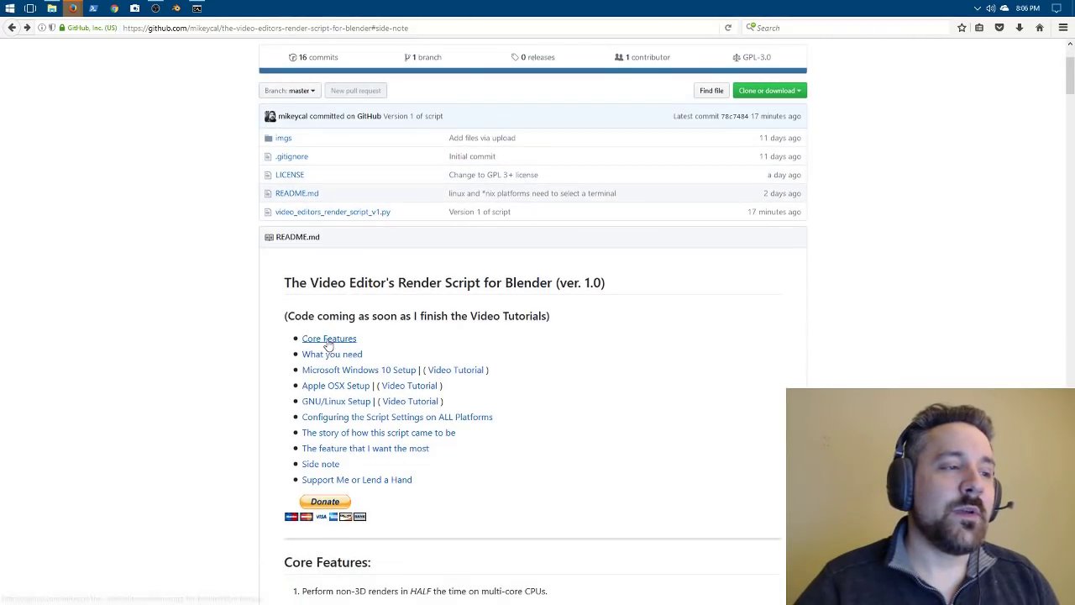
scroll(462, 370, up, 2)
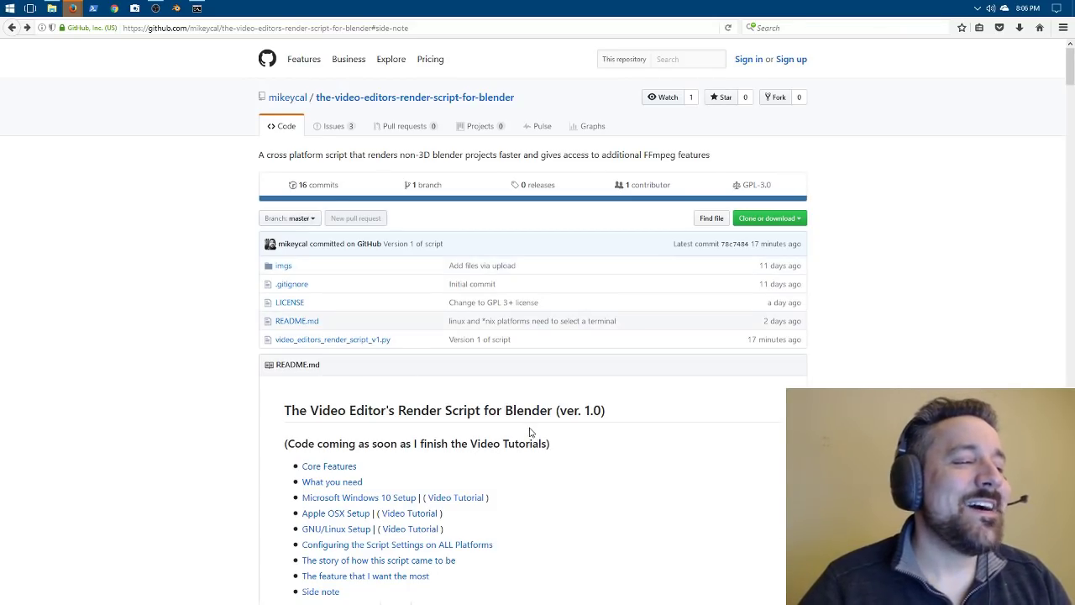
click(326, 466)
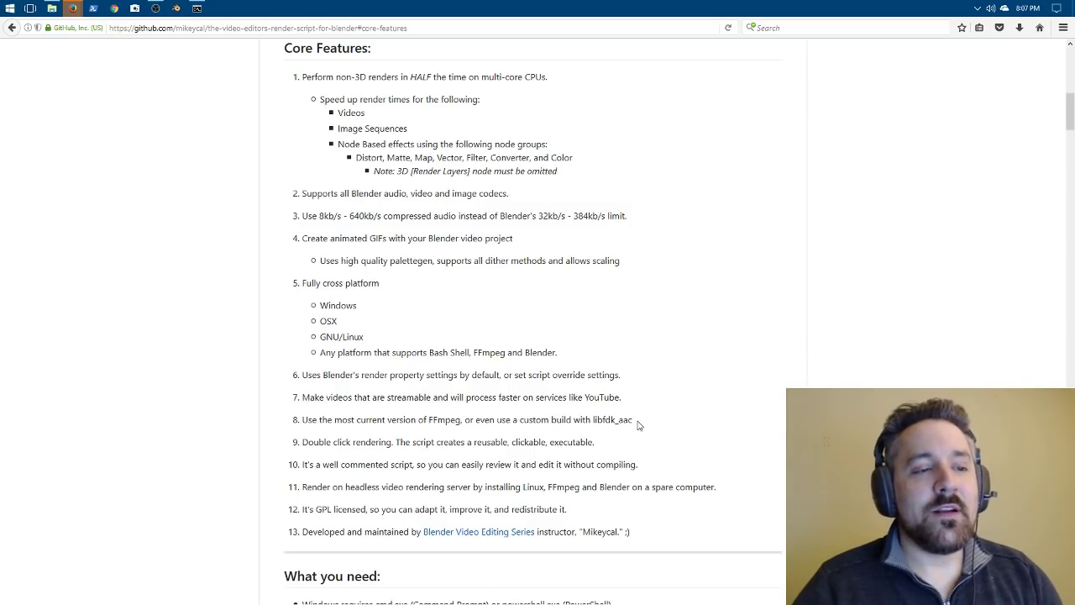
drag(637, 423, 590, 420)
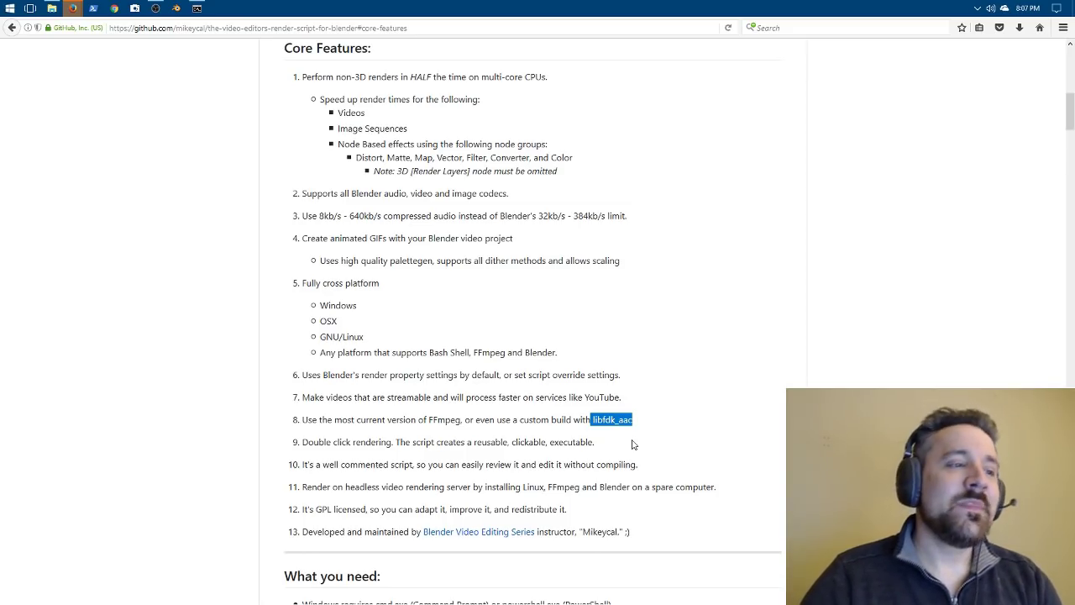
click(645, 305)
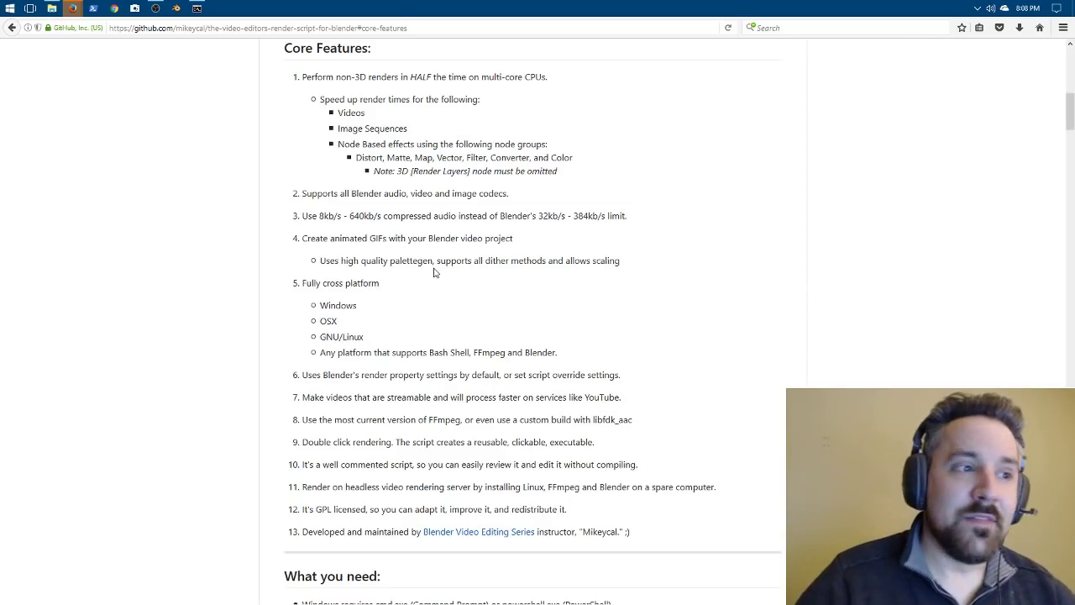
Skim the README past the Core Features and requirements, returning to its table of contents.
scroll(523, 328, down, 2)
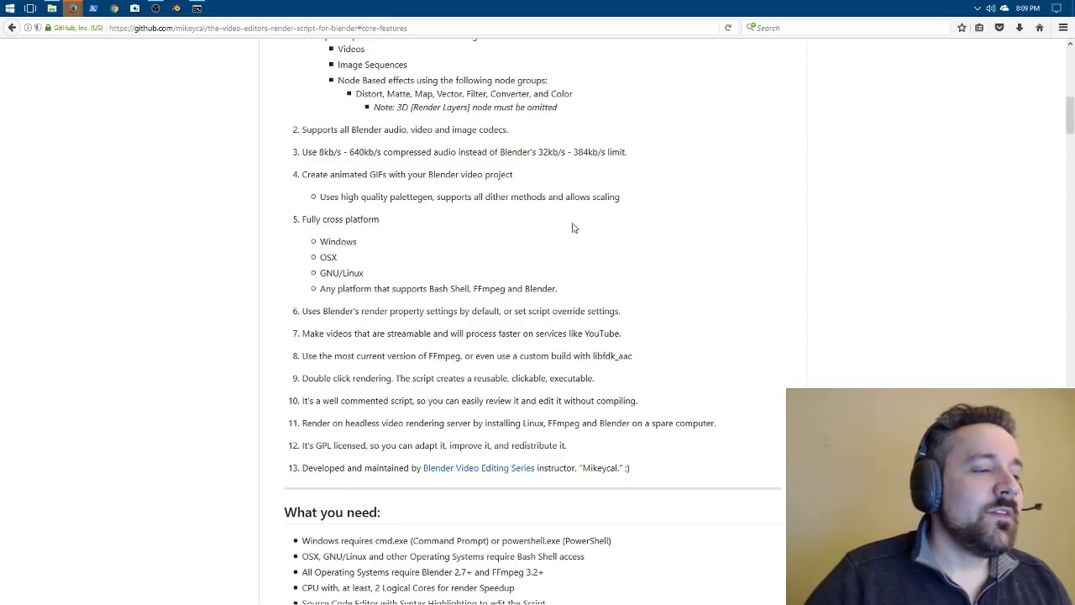
scroll(604, 198, down, 10)
scroll(603, 199, down, 7)
scroll(493, 266, up, 20)
scroll(493, 262, down, 5)
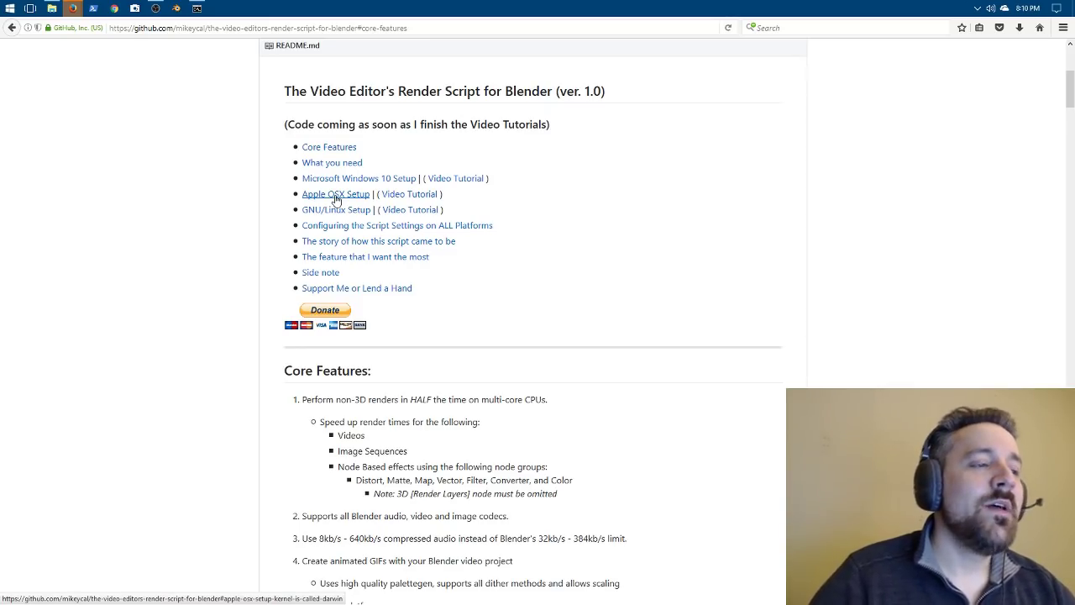
scroll(336, 199, down, 3)
scroll(334, 210, up, 4)
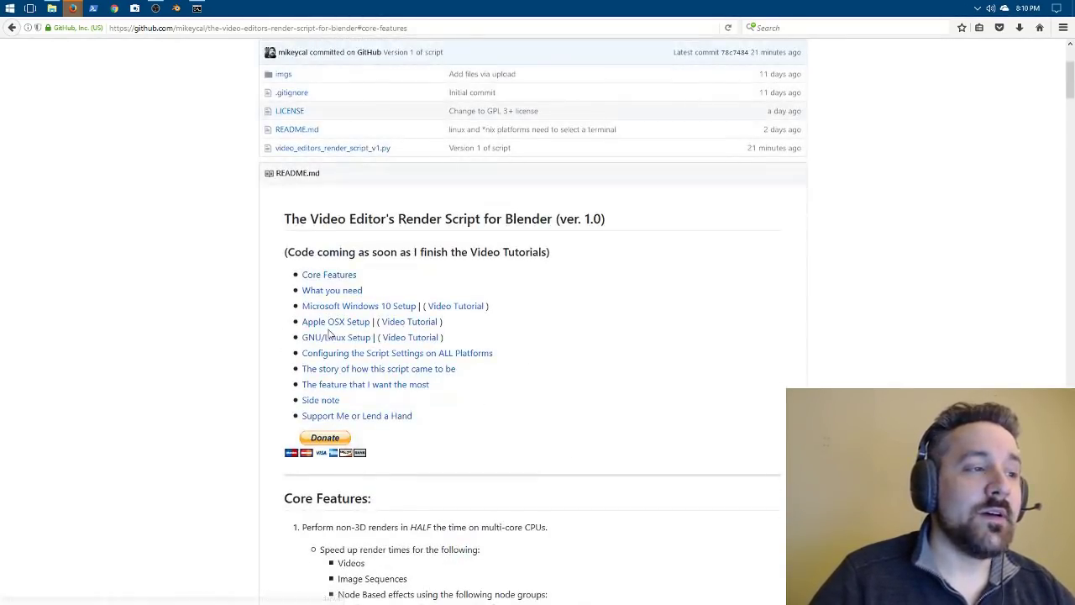
Look through the README's GNU/Linux Setup and Apple OSX Setup instructions.
click(328, 334)
scroll(392, 300, down, 6)
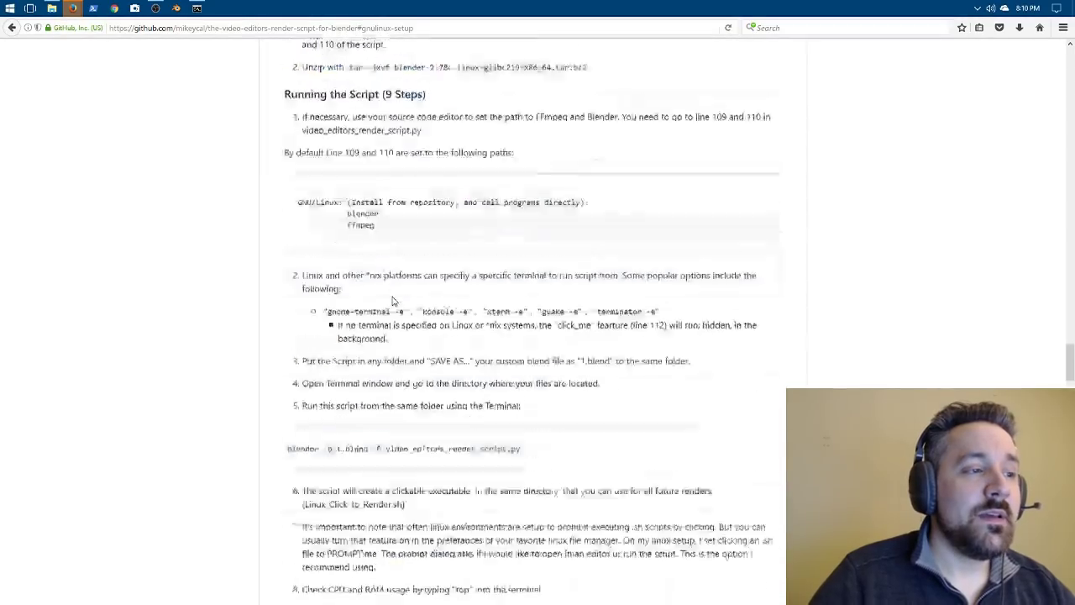
scroll(403, 248, down, 5)
scroll(772, 240, up, 5)
scroll(771, 239, up, 10)
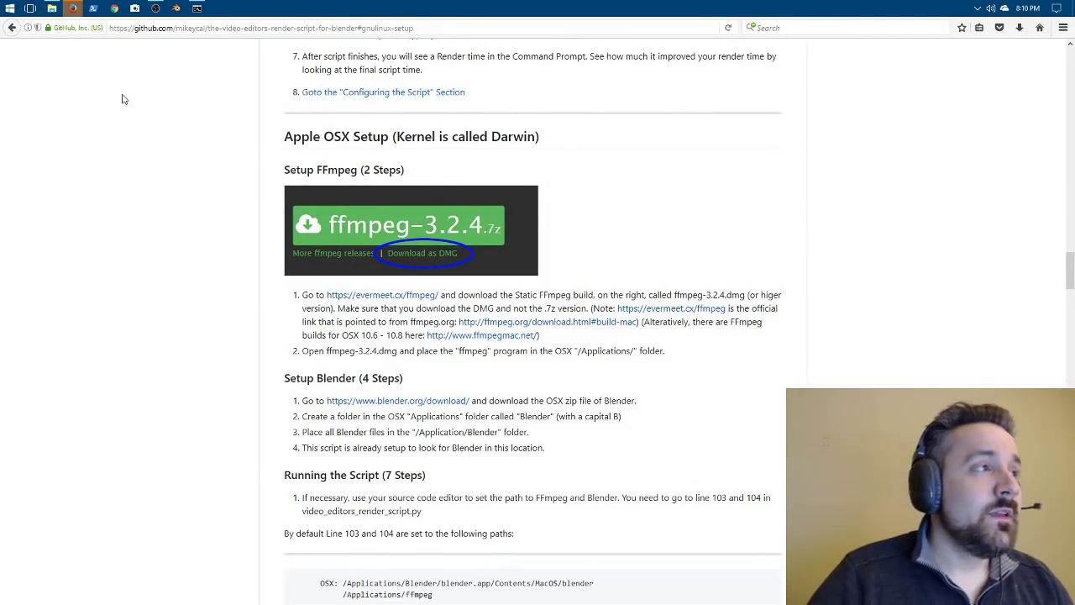
Download the raw video_editors_render_script_v1.py file from the repository to the Desktop.
scroll(707, 245, up, 3)
scroll(707, 245, up, 20)
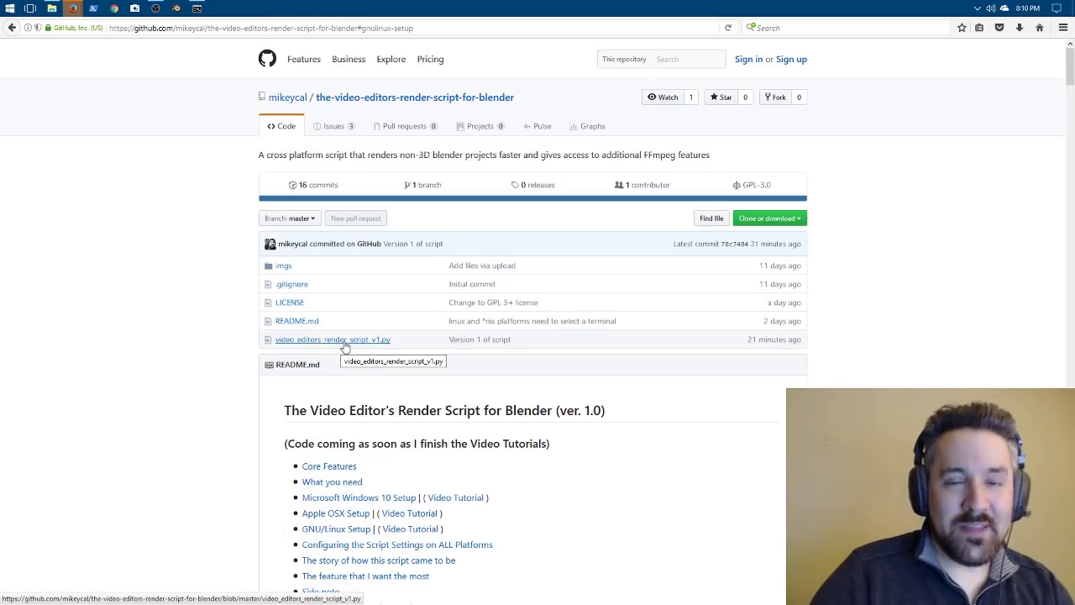
click(344, 343)
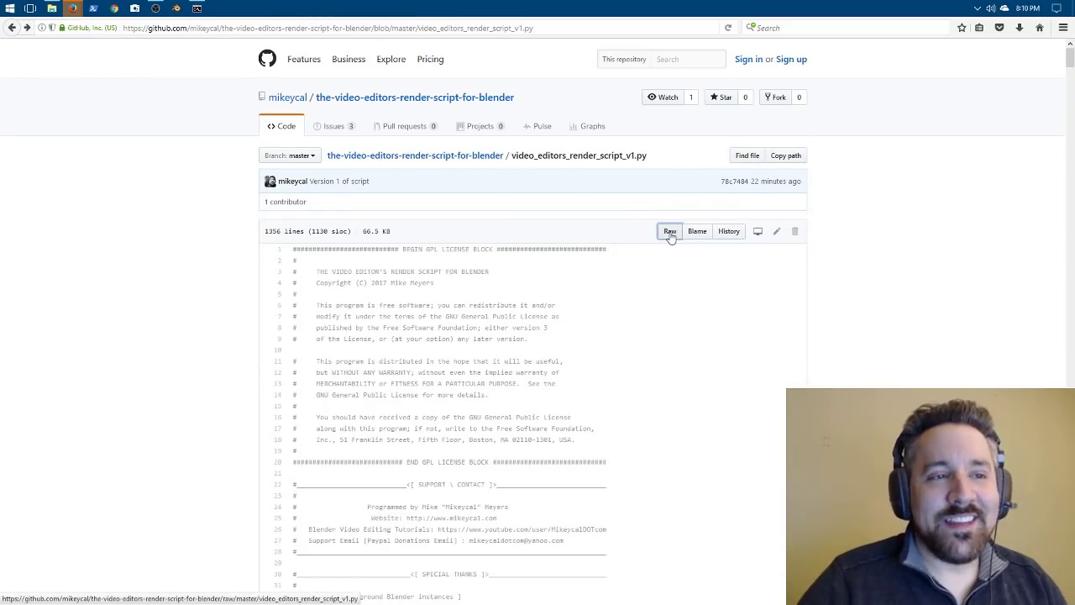
right_click(670, 236)
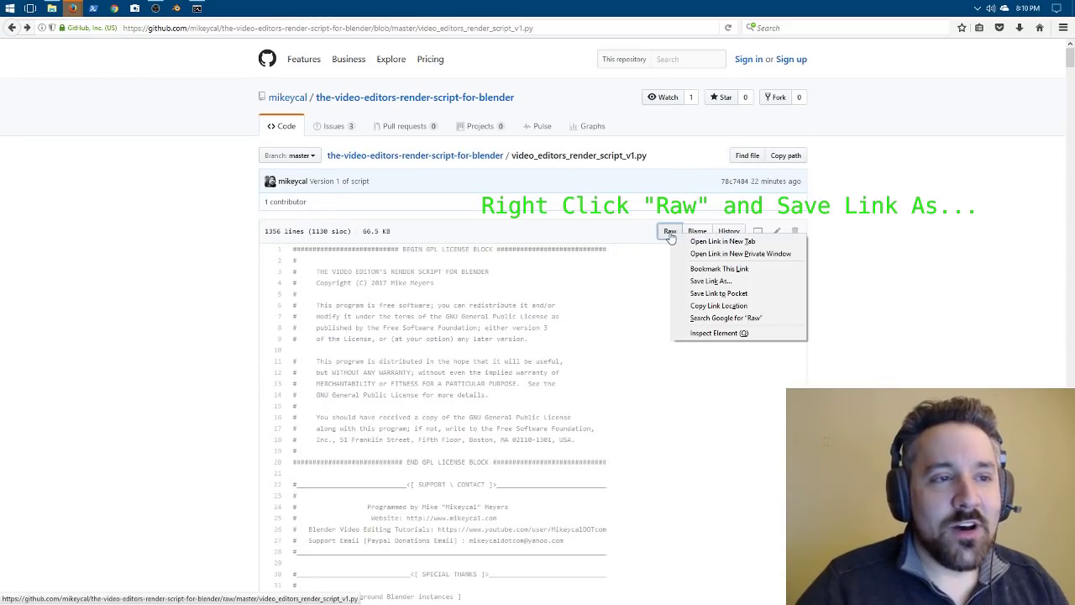
click(719, 282)
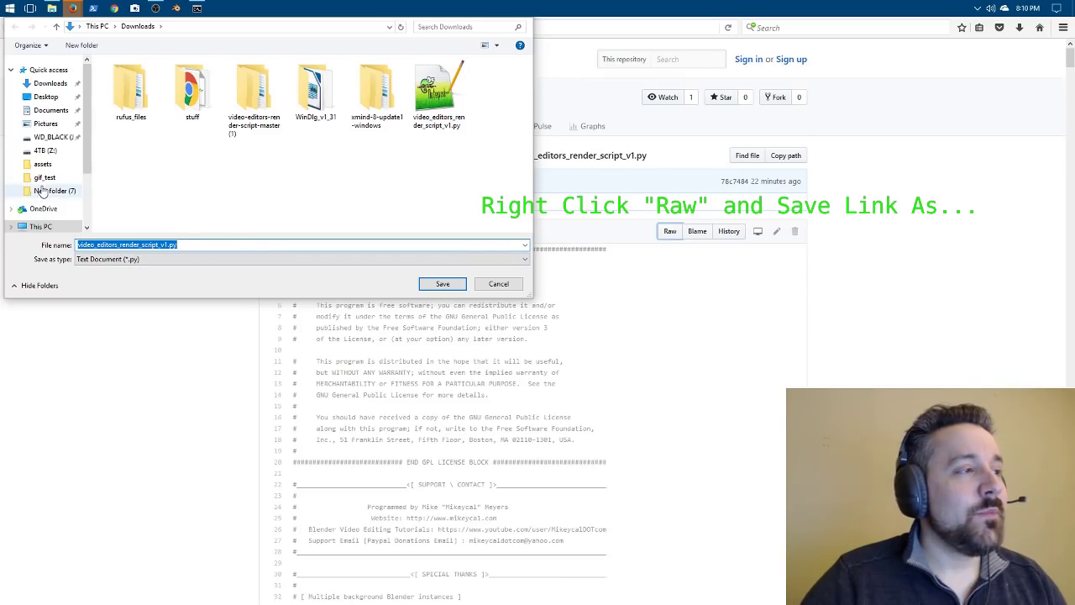
click(46, 97)
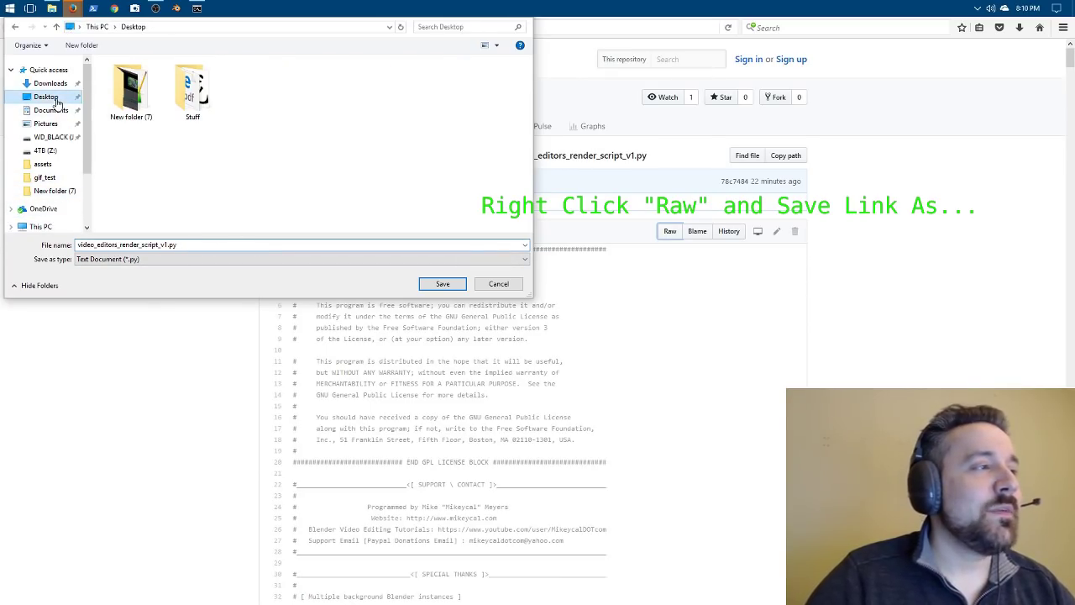
click(442, 284)
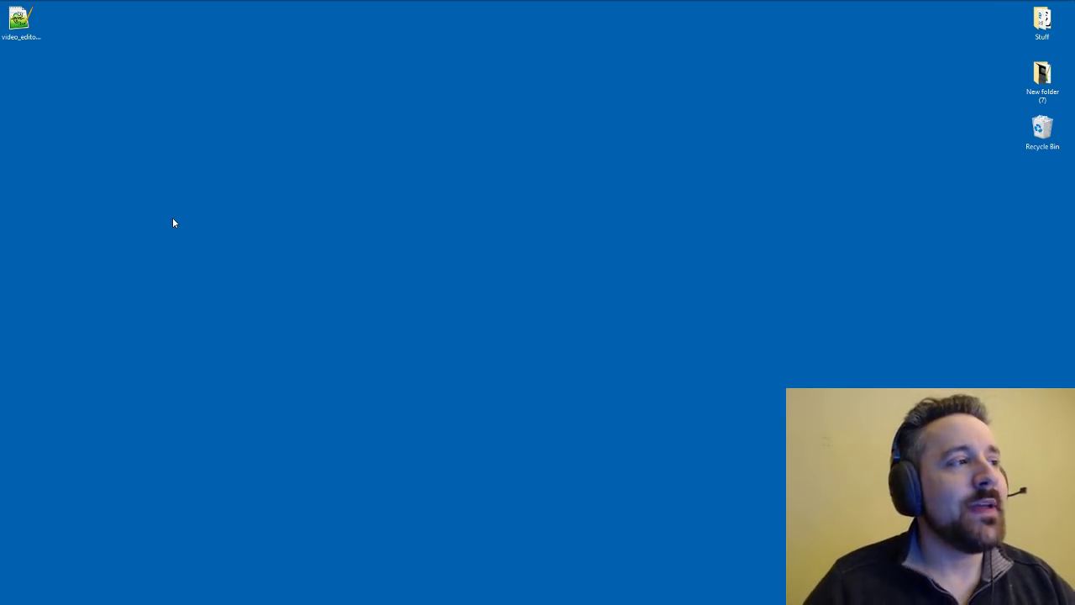
Launch cmd.exe and widen the Command Prompt window to about twice its width.
click(21, 25)
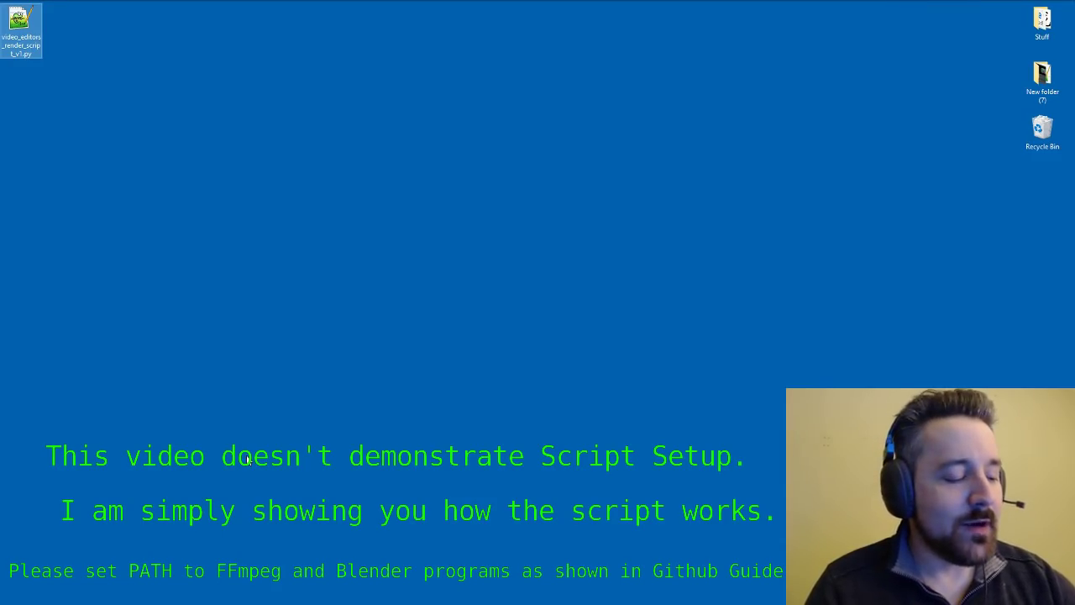
key(super+r)
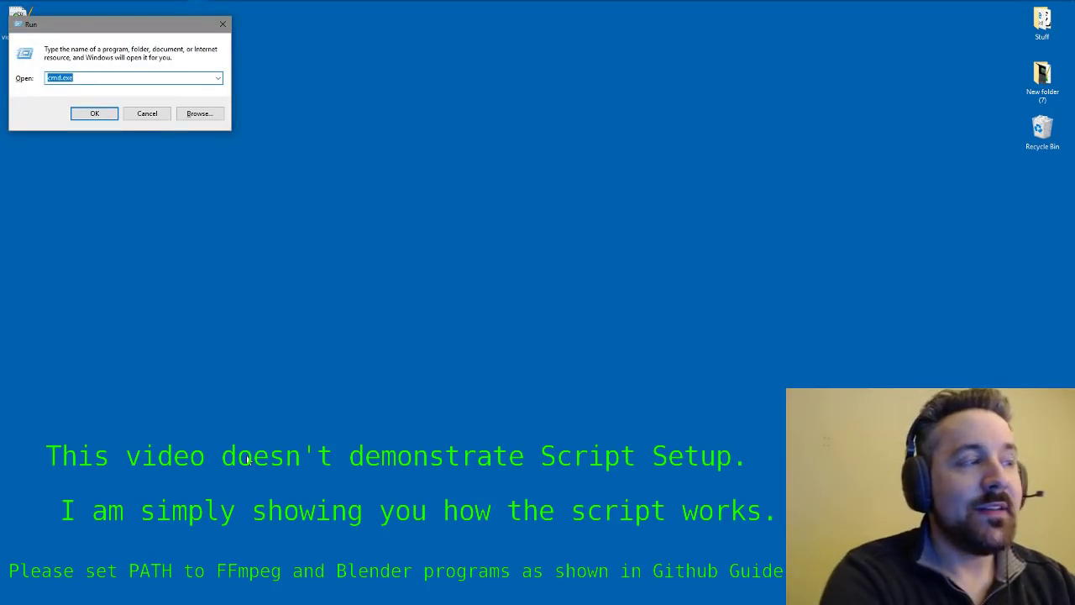
key(Return)
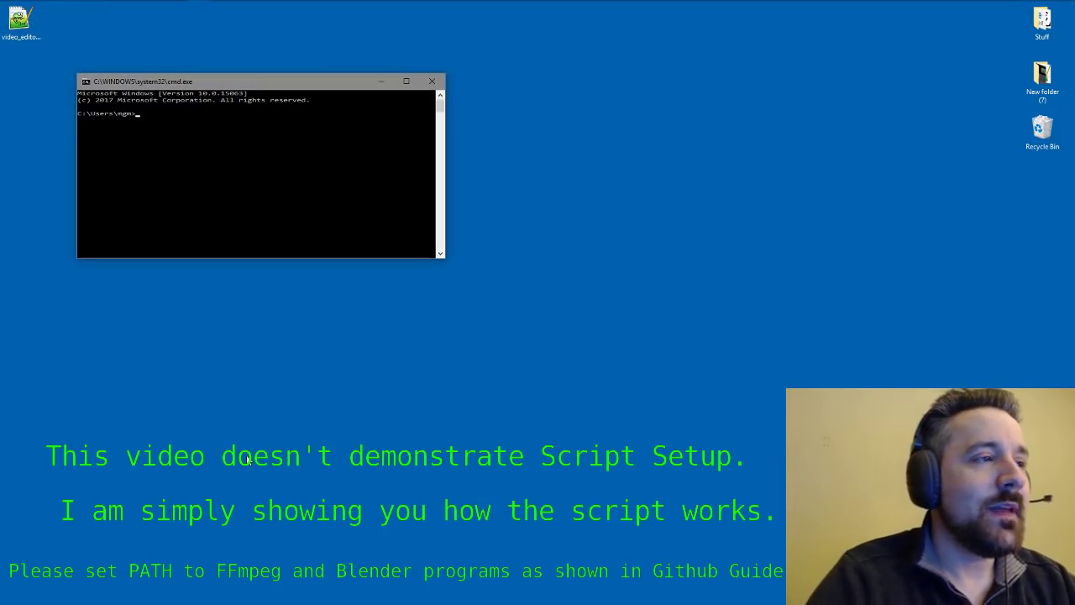
drag(445, 233, 912, 232)
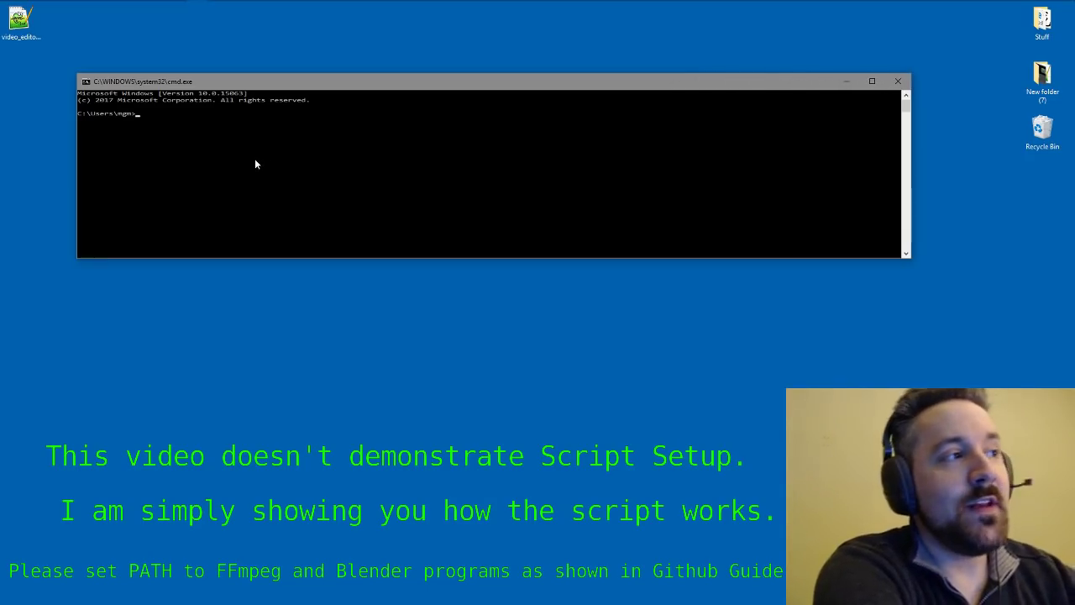
Change the working directory to Desktop and list its contents with dir.
text(cd)
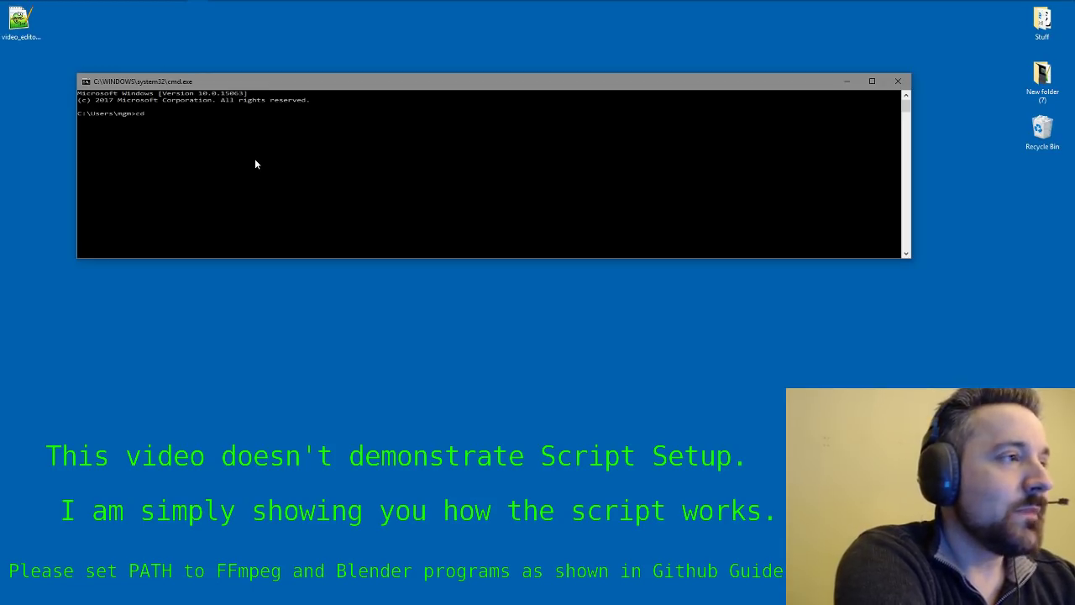
text( D)
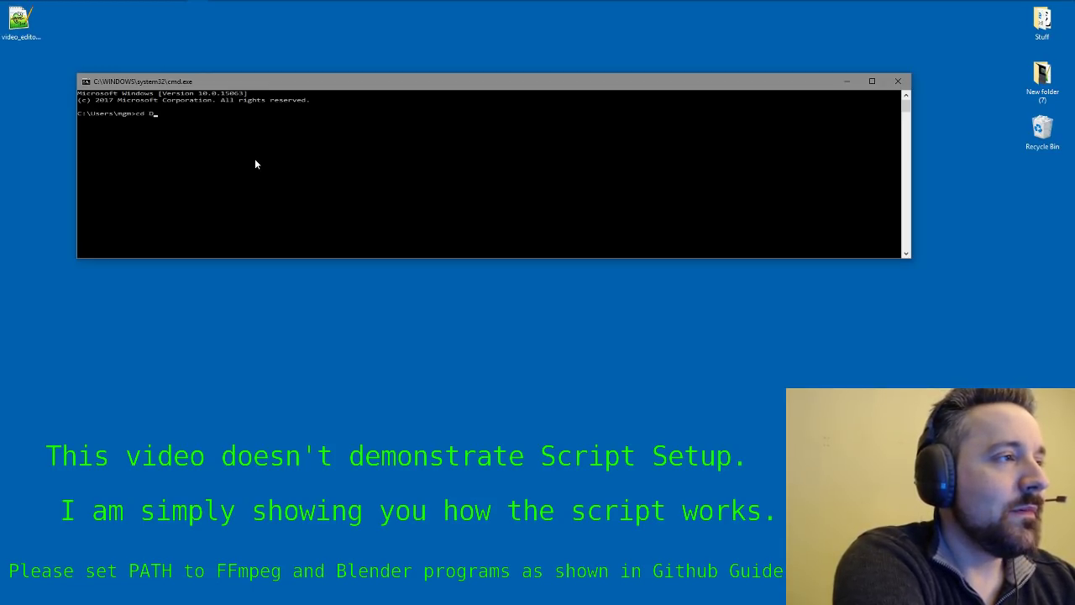
text(esktop)
key(Return)
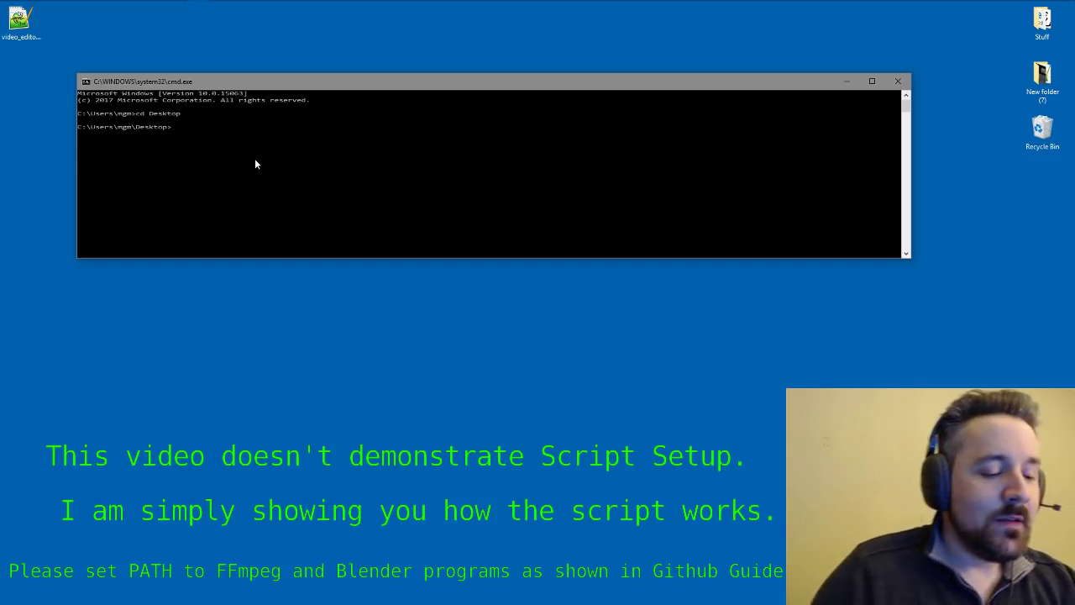
text(dir)
key(Return)
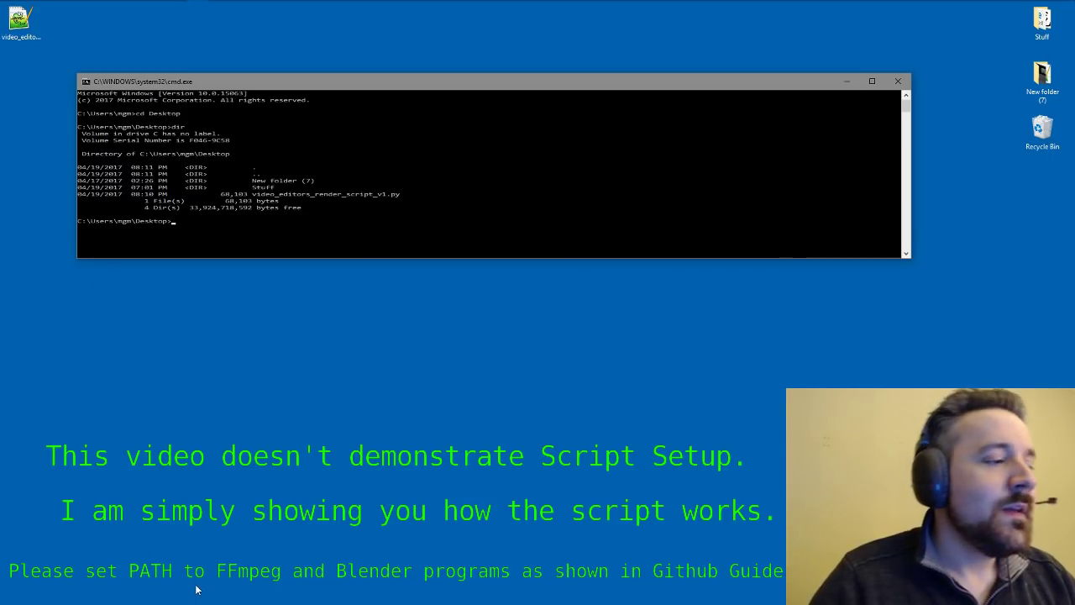
Switch to Blender and open the recent project wipe.blend.
mouse_move(234, 4)
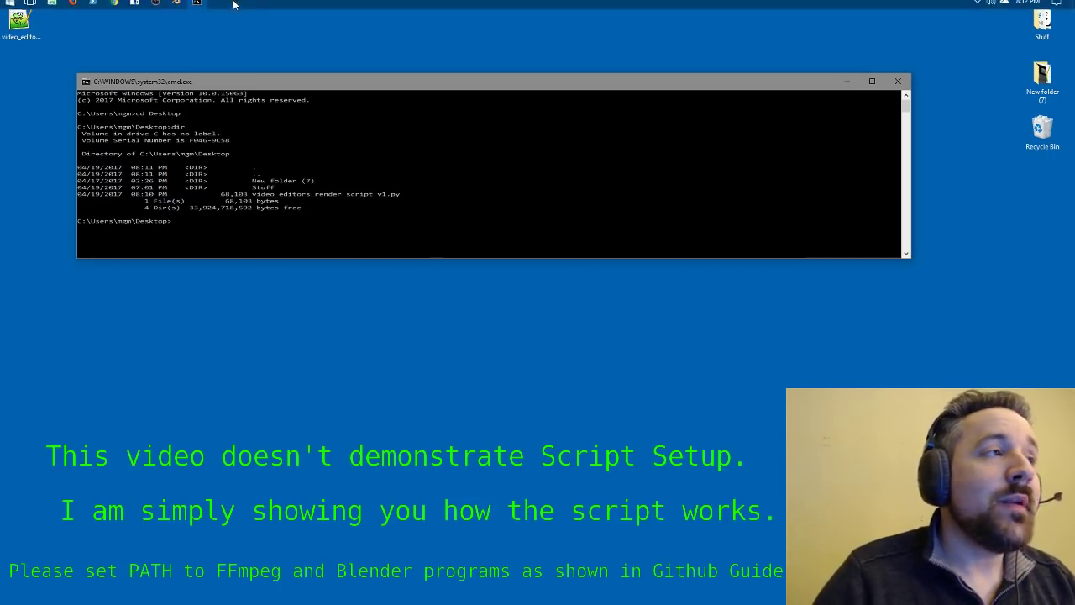
click(177, 8)
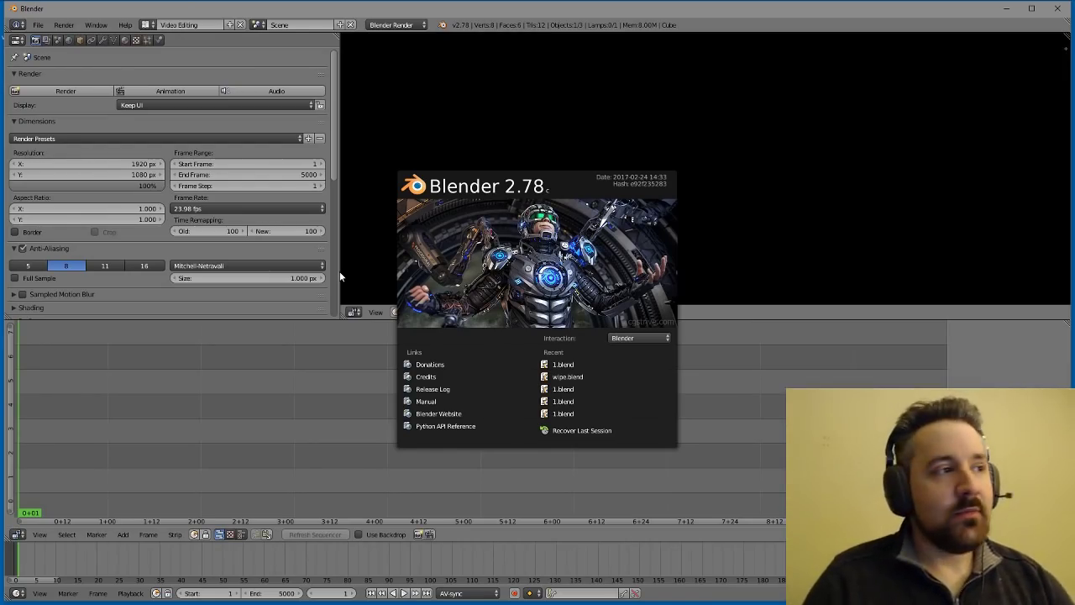
click(38, 28)
click(38, 25)
mouse_move(68, 59)
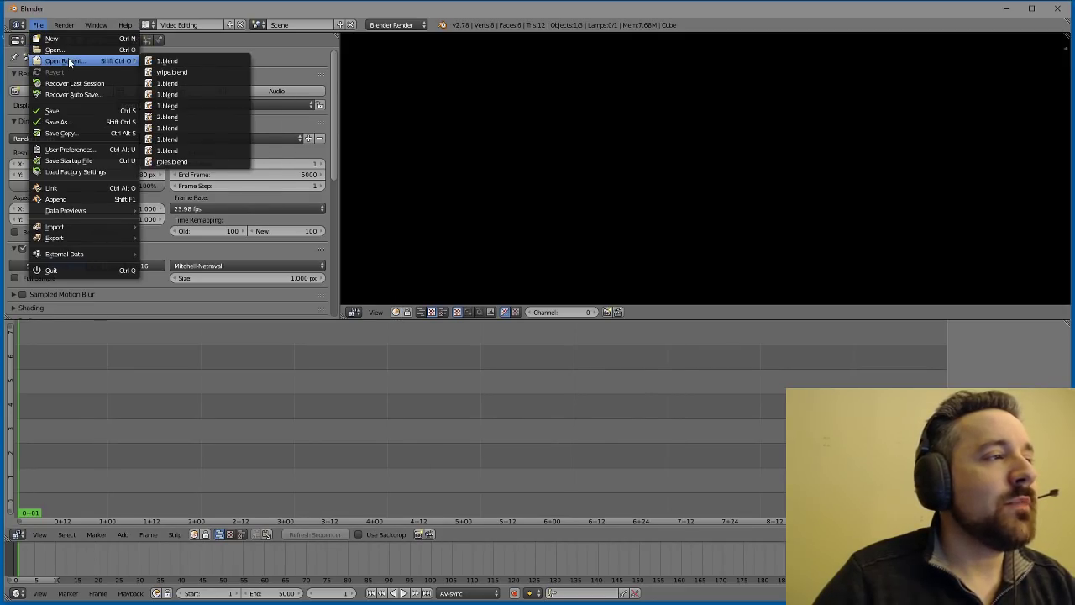
click(164, 72)
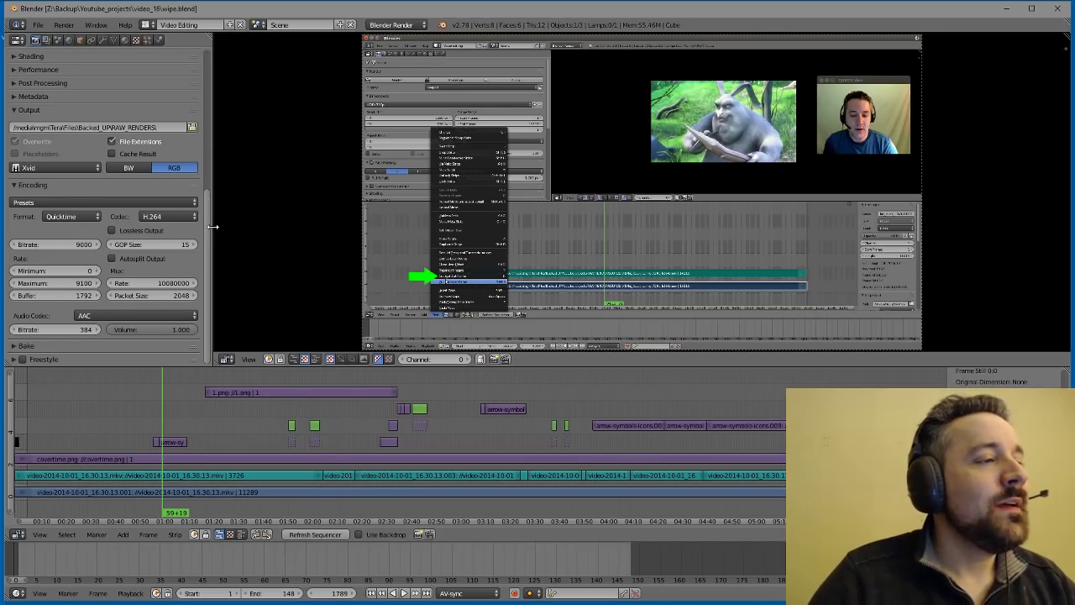
Widen the render properties editor and review the project's dimensions, output and encoding settings.
drag(212, 226, 278, 223)
scroll(217, 222, up, 8)
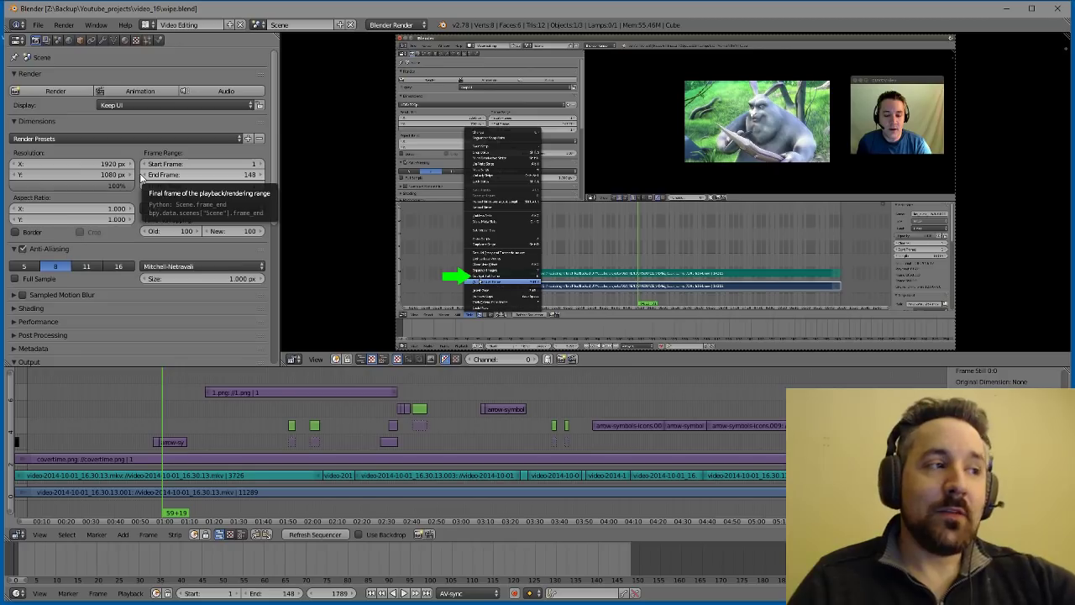
scroll(140, 180, down, 8)
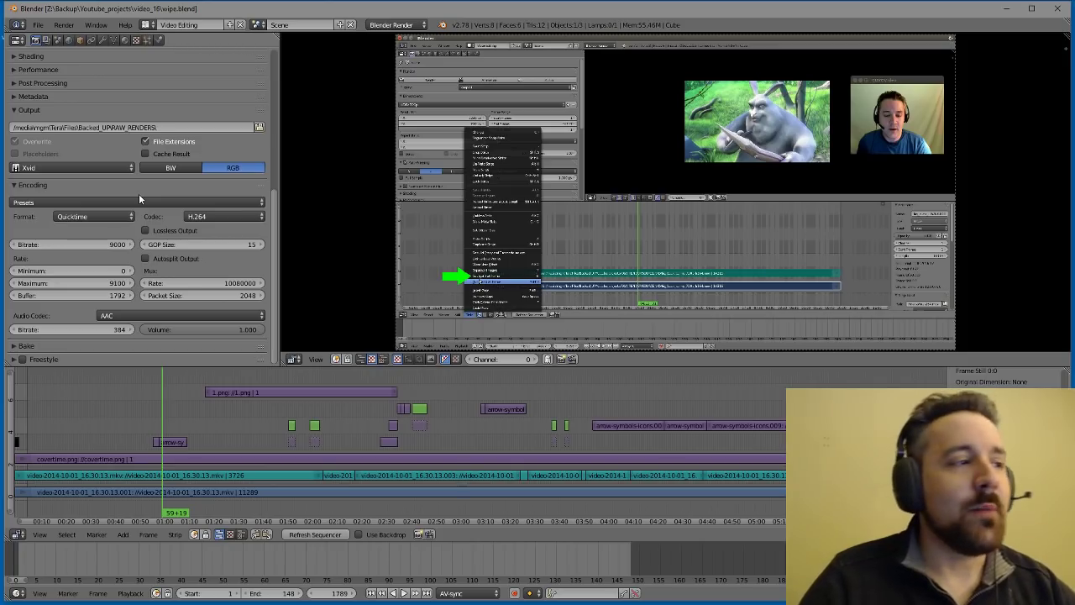
Save the project to the Desktop under the name 1.blend and close Blender.
scroll(139, 199, up, 8)
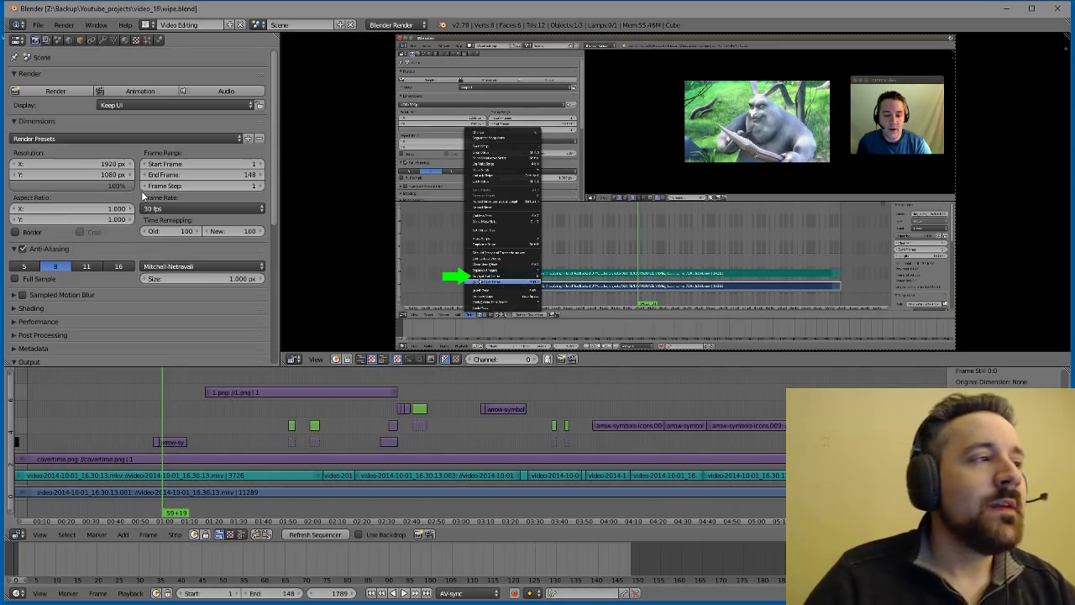
click(39, 24)
click(70, 124)
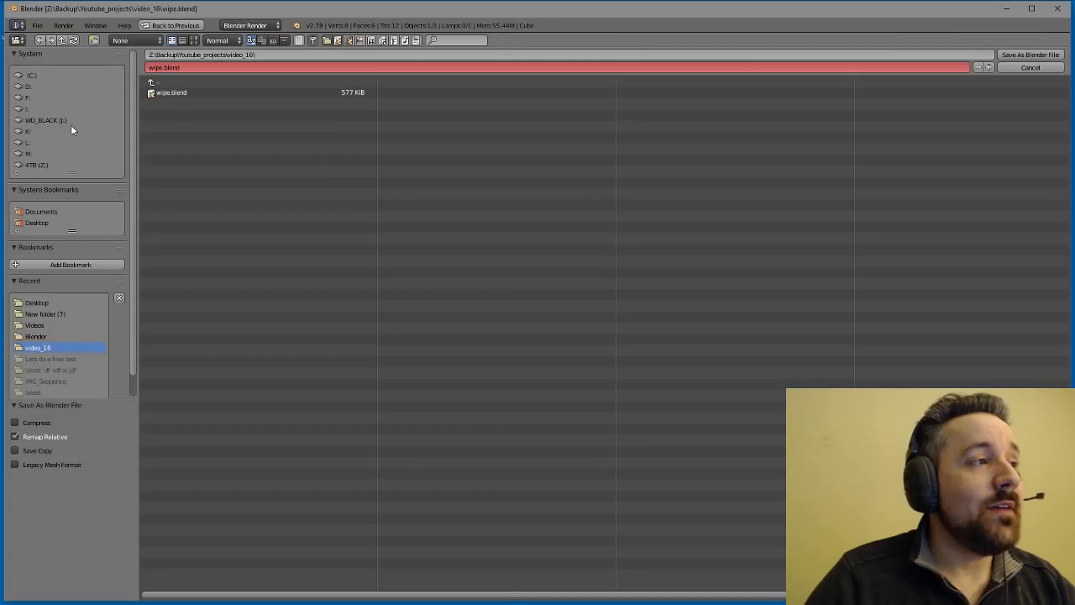
click(58, 224)
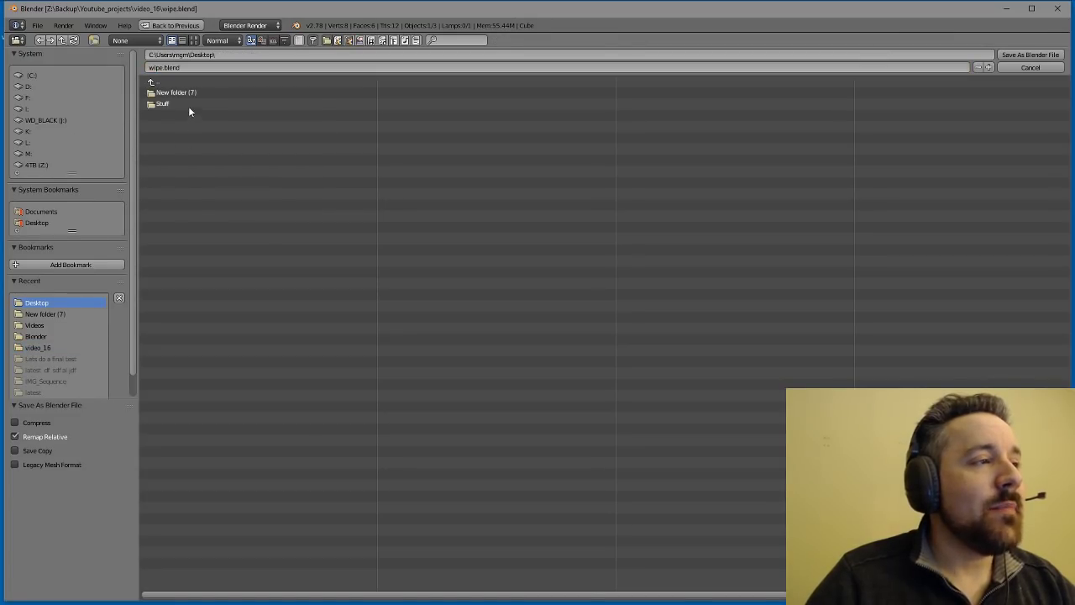
click(167, 69)
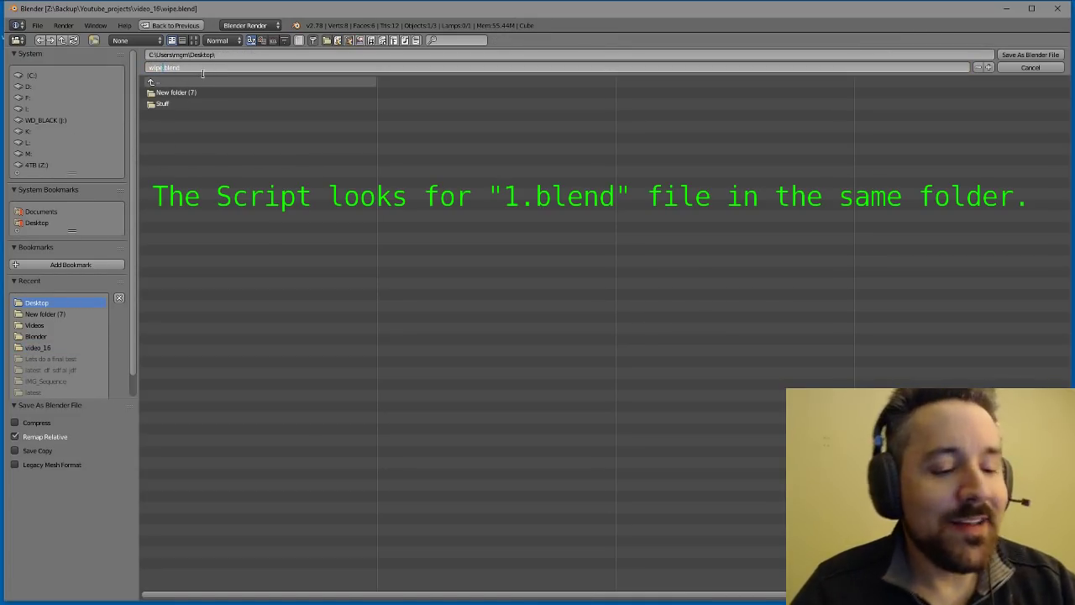
text(1)
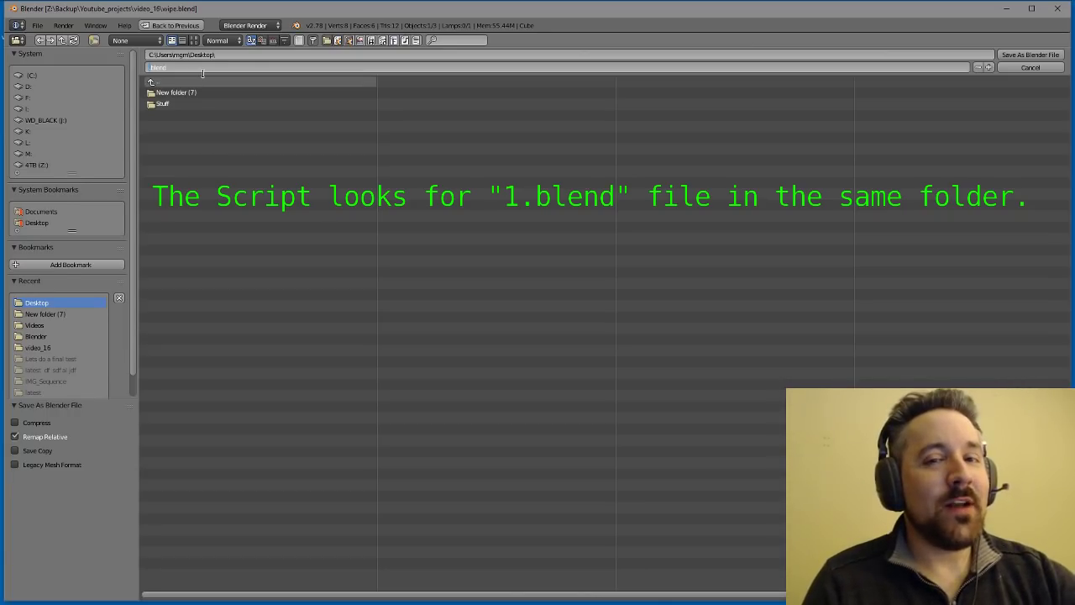
text(1)
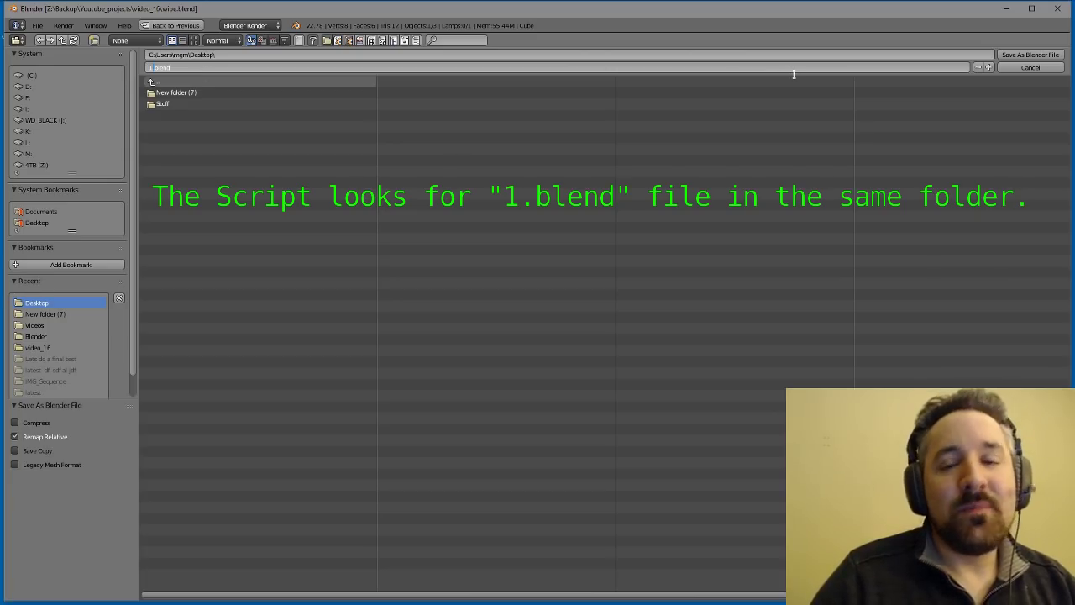
click(1030, 56)
click(1030, 56)
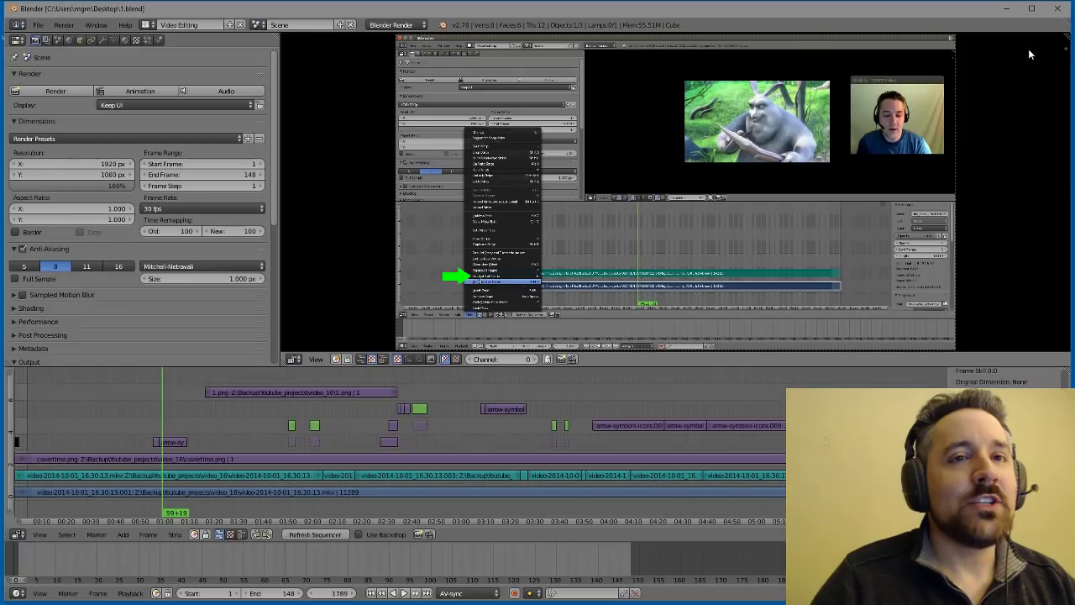
click(1058, 10)
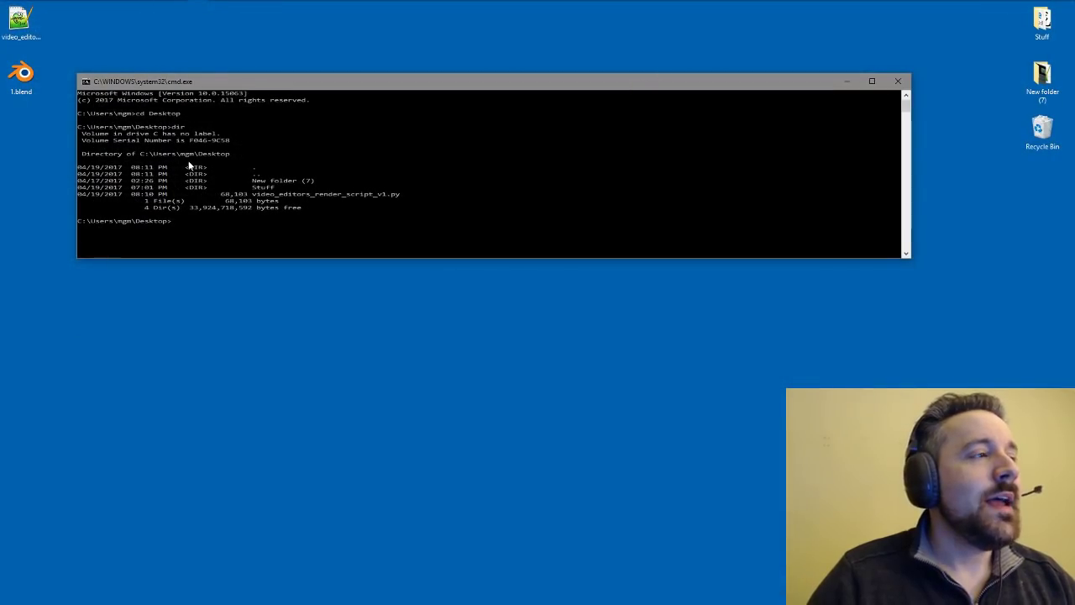
Enter the quoted path "c:\Program Files\Blender Foundation\Blender\blender.exe" at the Desktop prompt in Command Prompt.
click(32, 42)
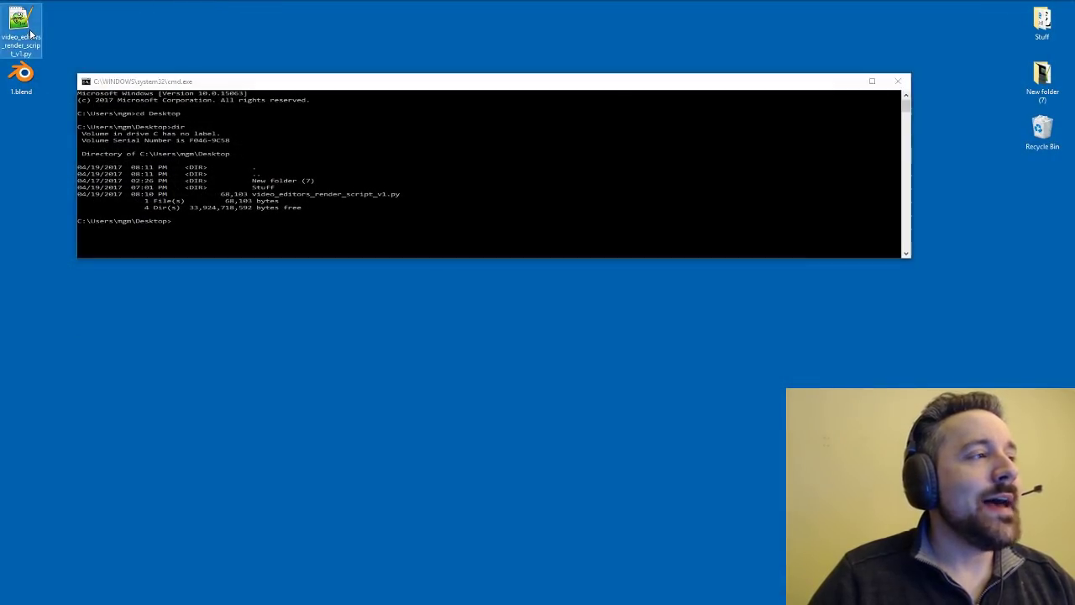
click(21, 77)
click(190, 225)
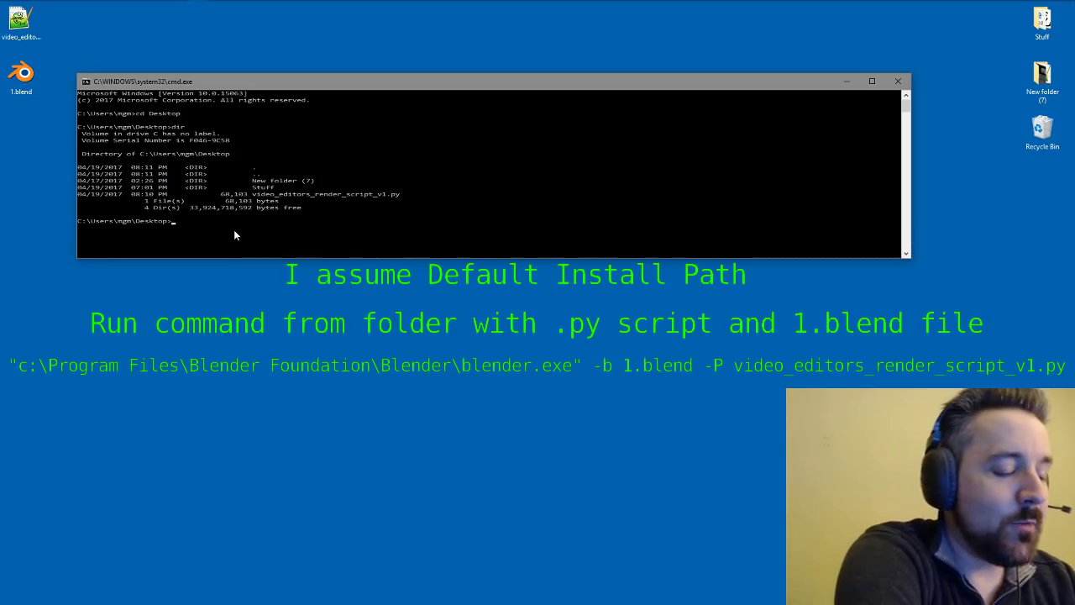
text(c)
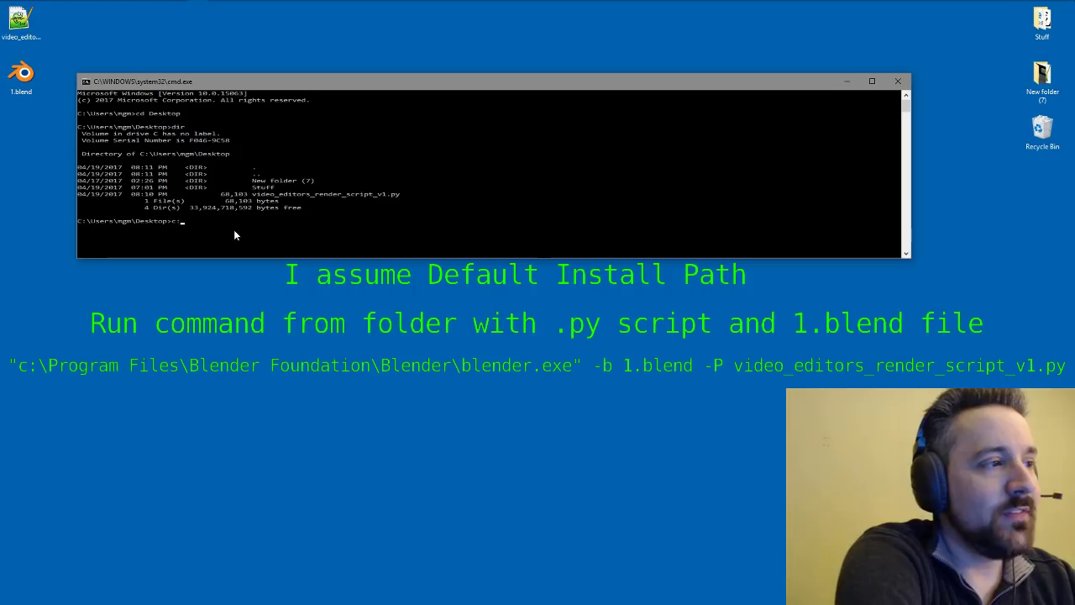
text(:\)
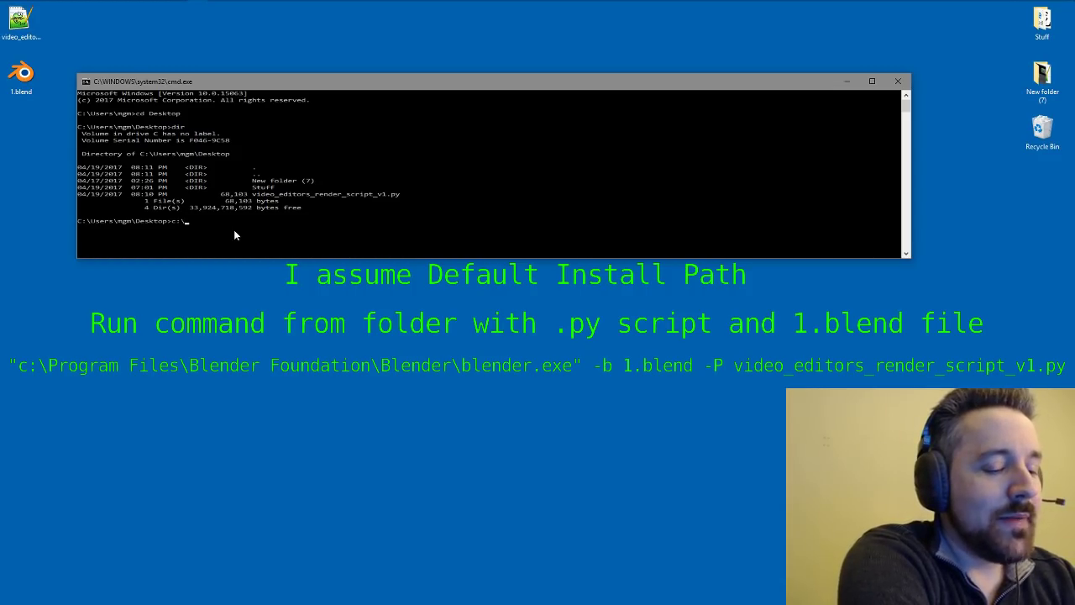
text(p)
key(Tab)
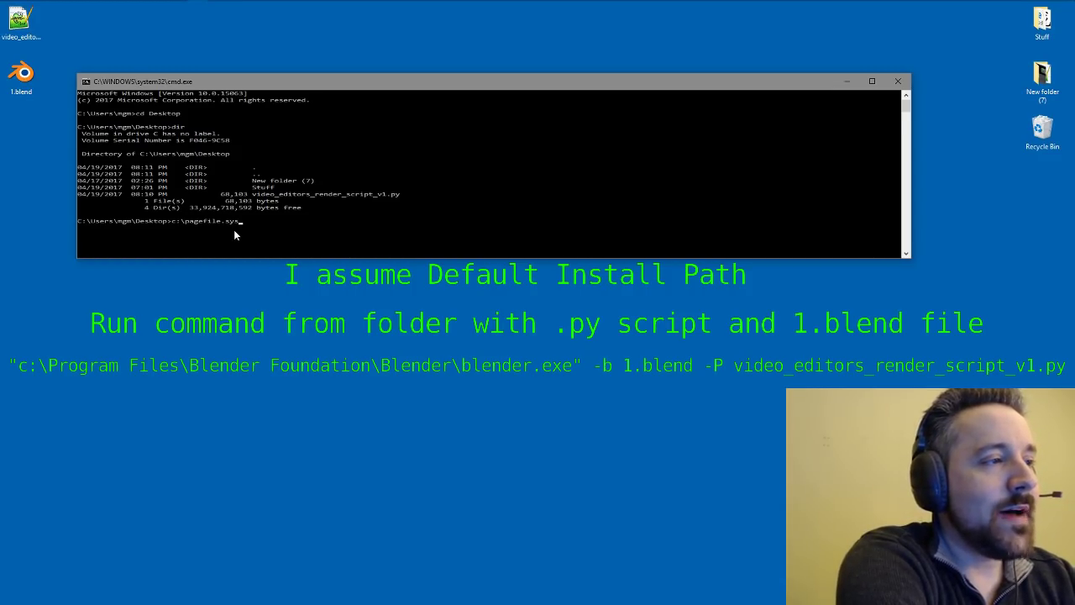
key(Tab)
key(Tab)
text(\)
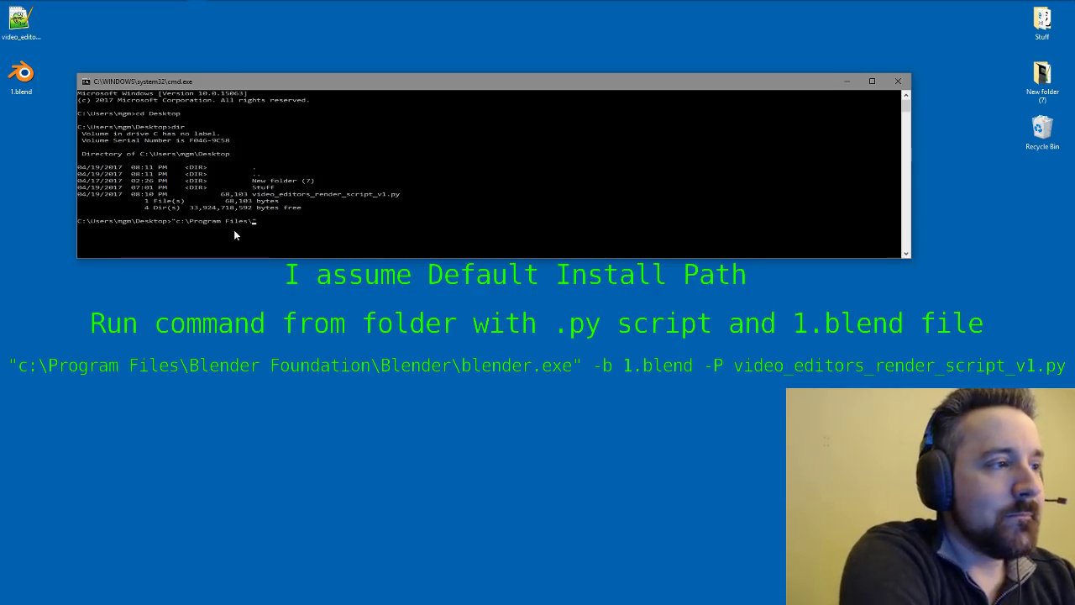
text(b)
key(Tab)
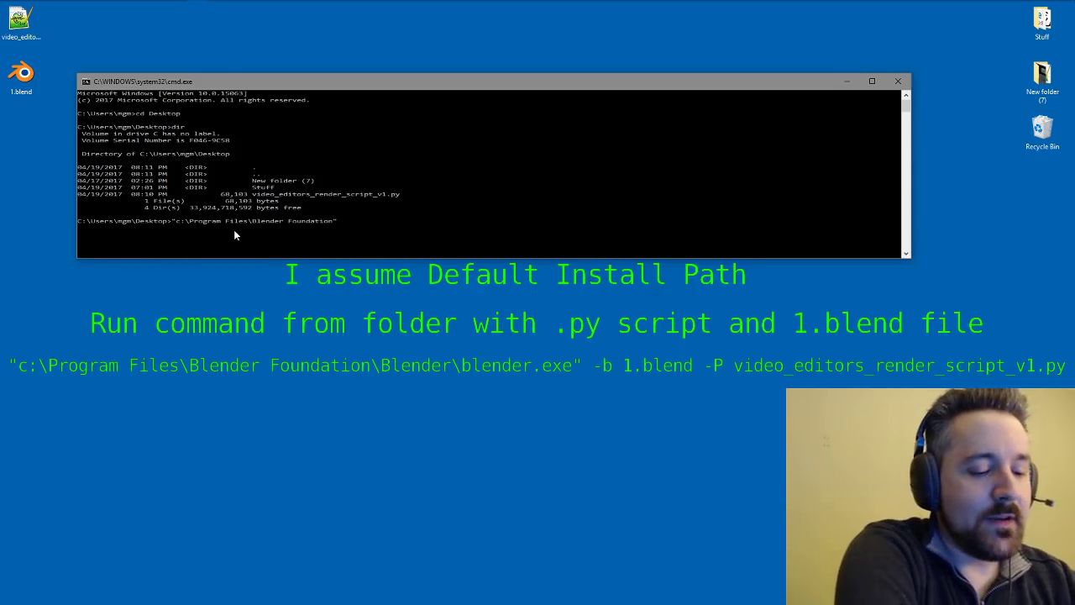
text(\b)
key(Tab)
text(\b)
key(Tab)
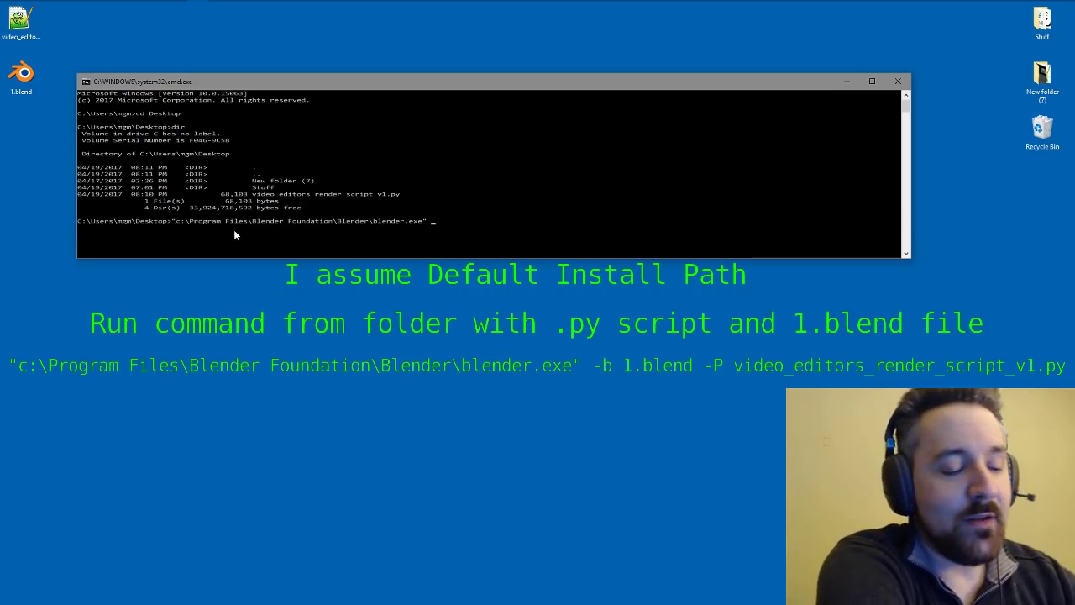
Add the arguments -b 1.blend -P video_editors_render_script_v1.py to the Blender command and run it.
text(-b )
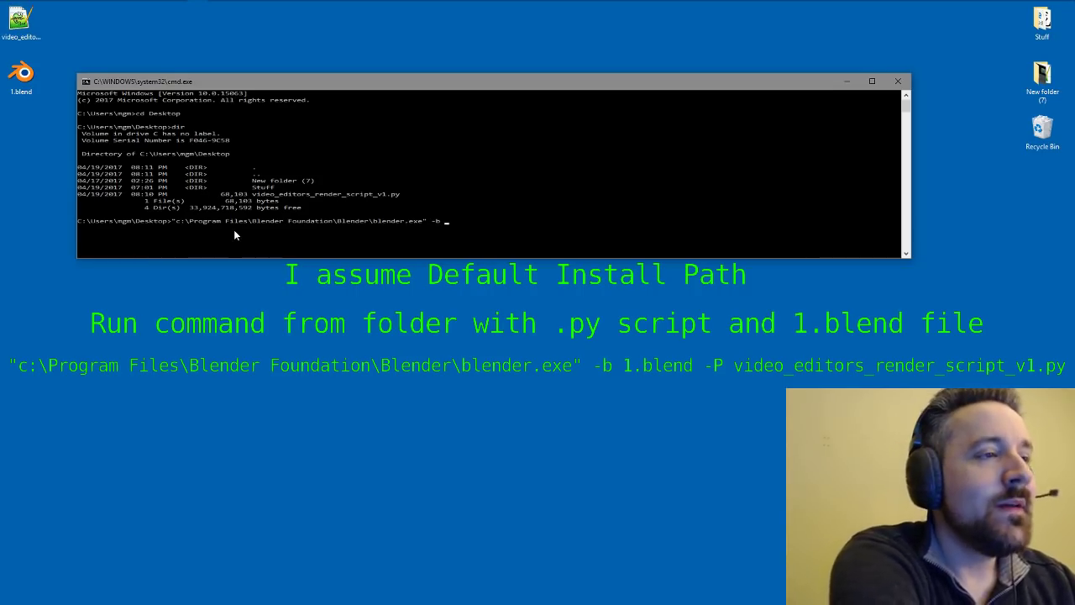
text(1)
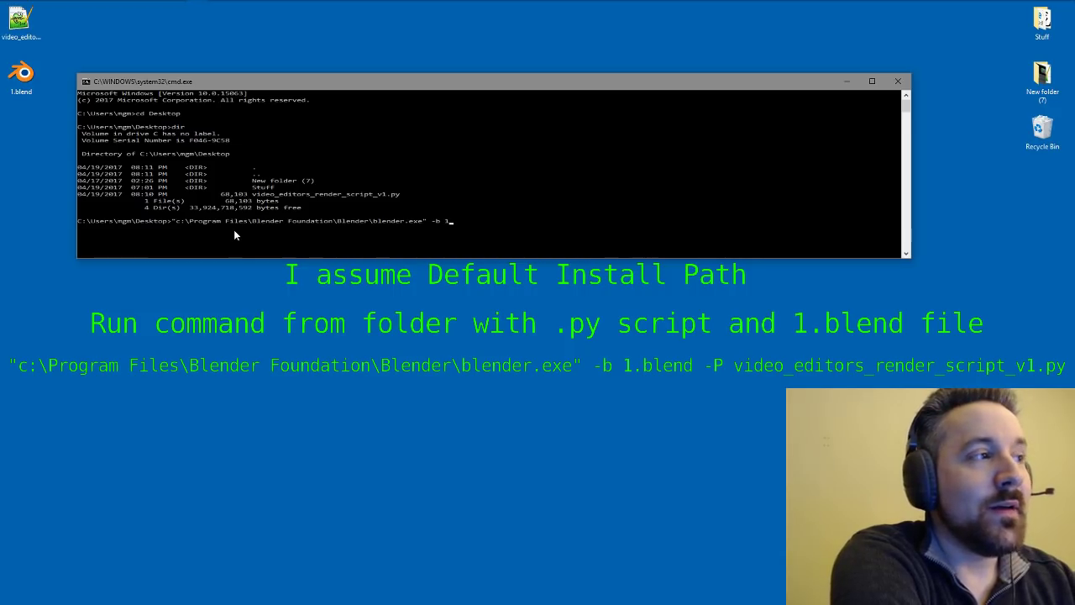
text(.blend)
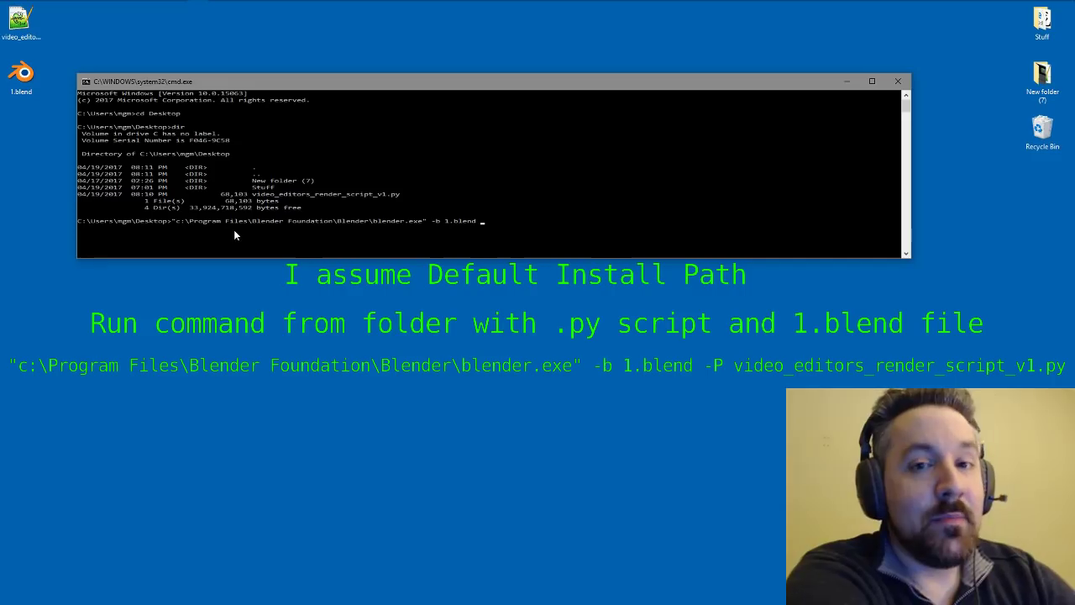
text( -)
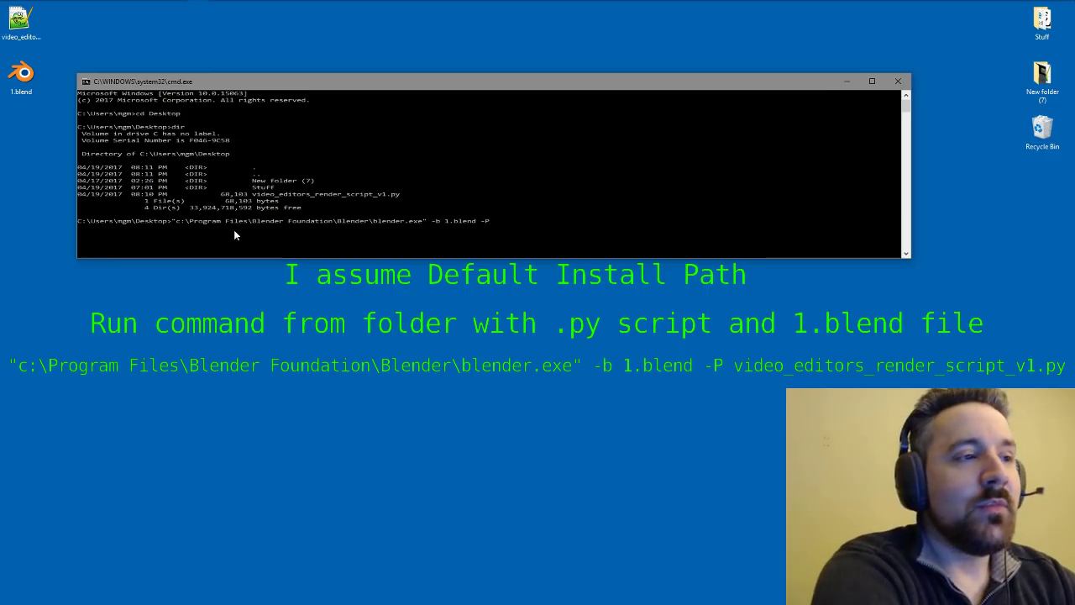
text(P )
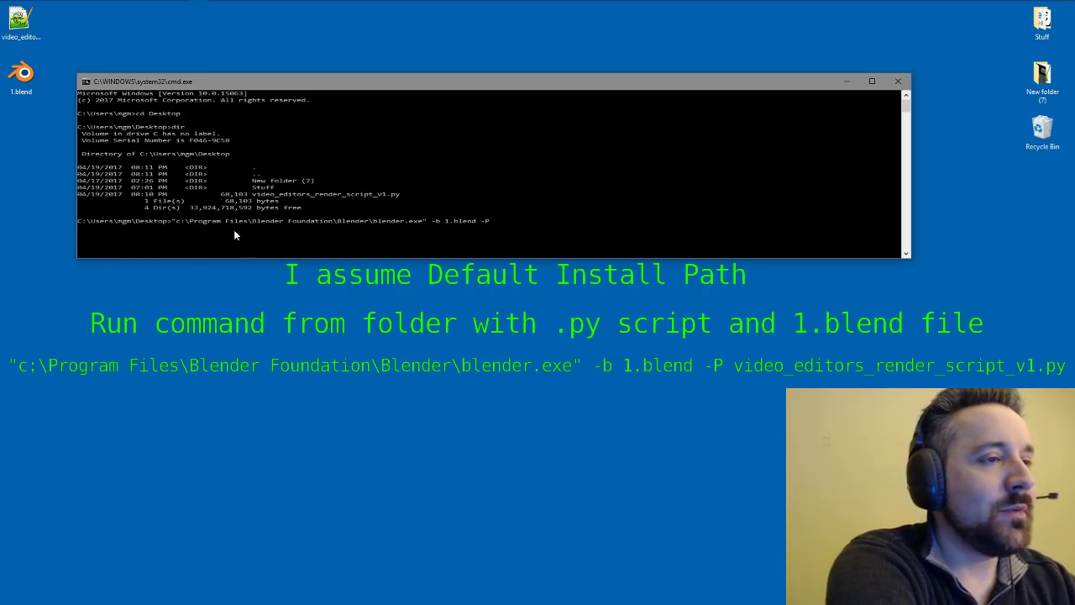
text(vi)
key(Tab)
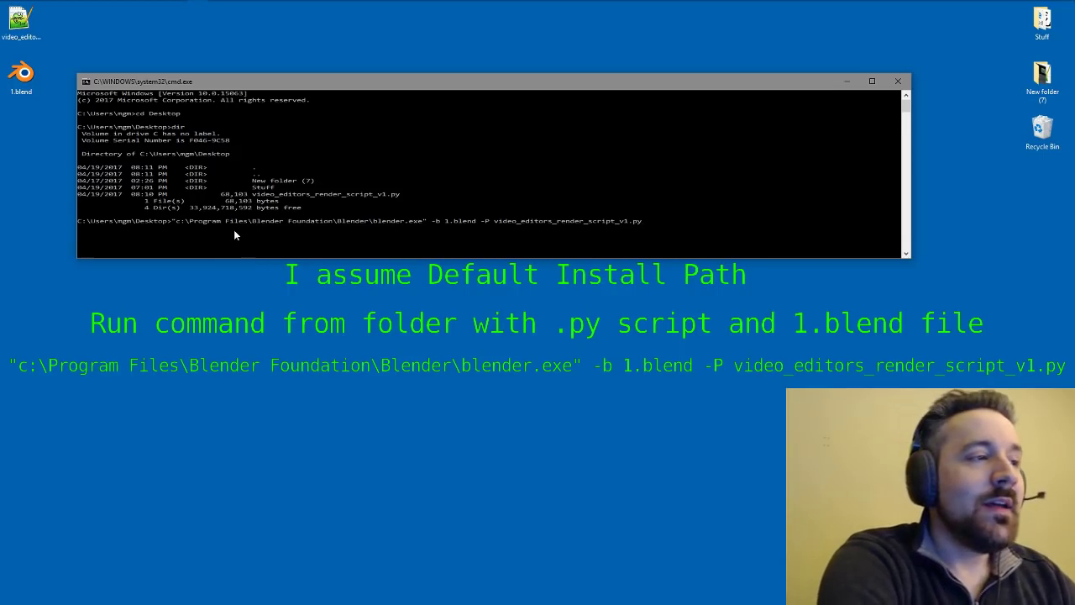
key(Return)
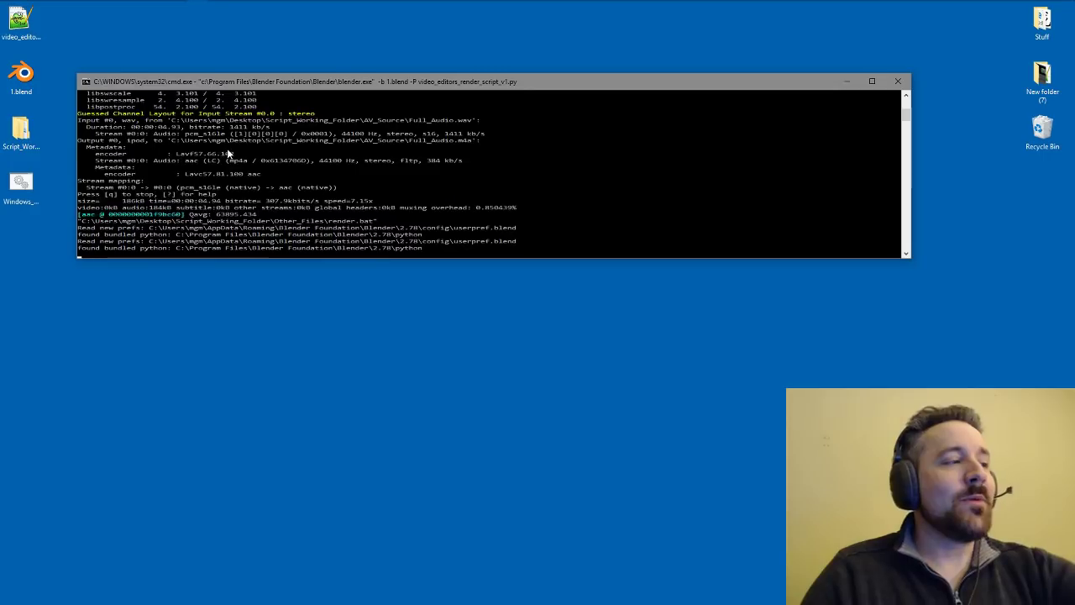
Examine the files generated on the Desktop, play Finished_Video.mov, and close the player and the Command Prompt.
click(21, 150)
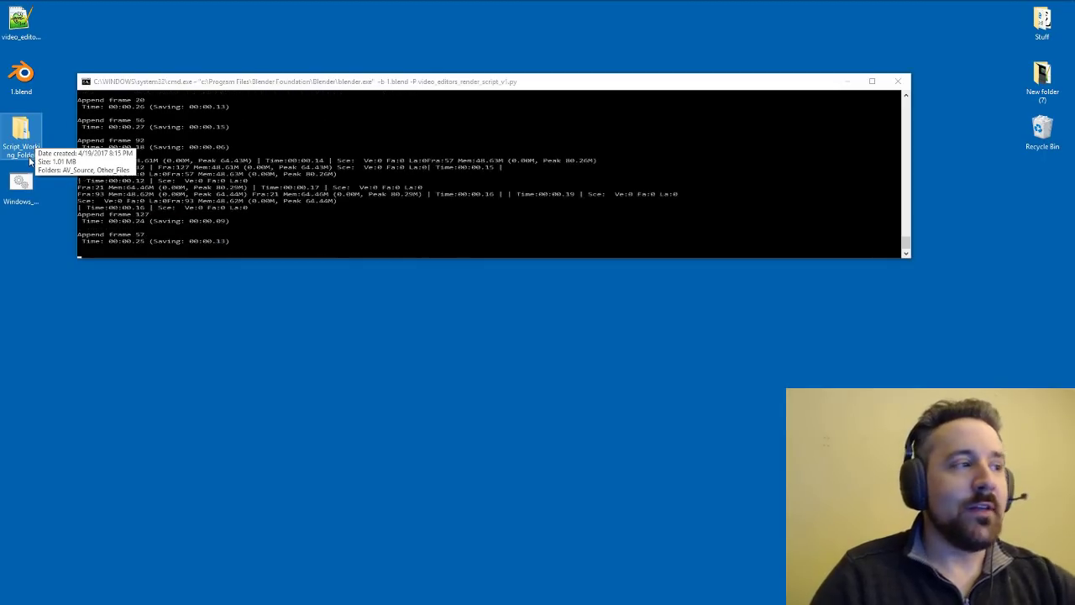
click(21, 189)
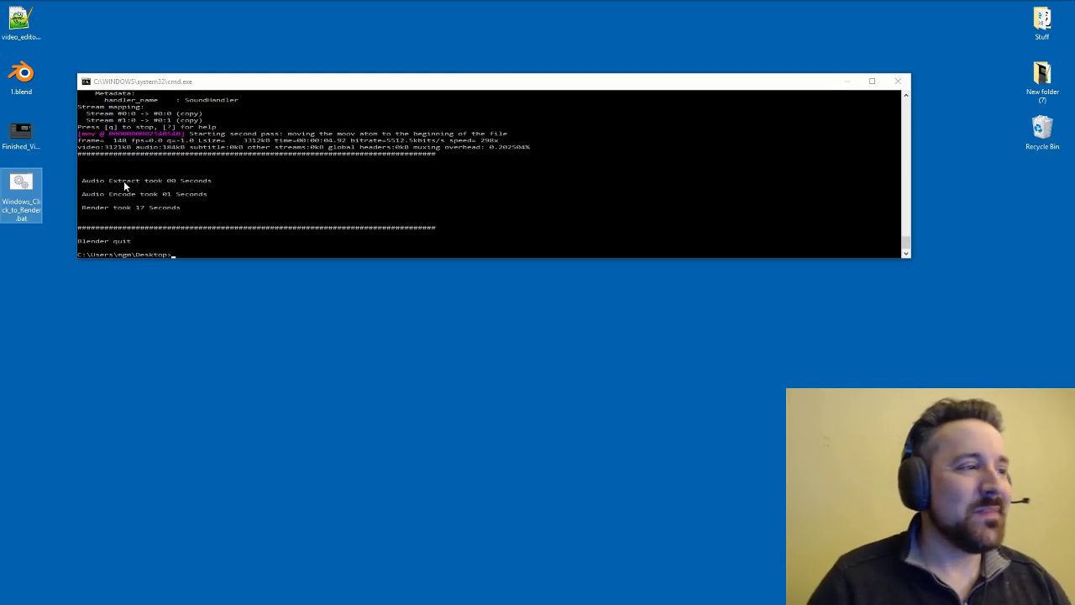
click(21, 133)
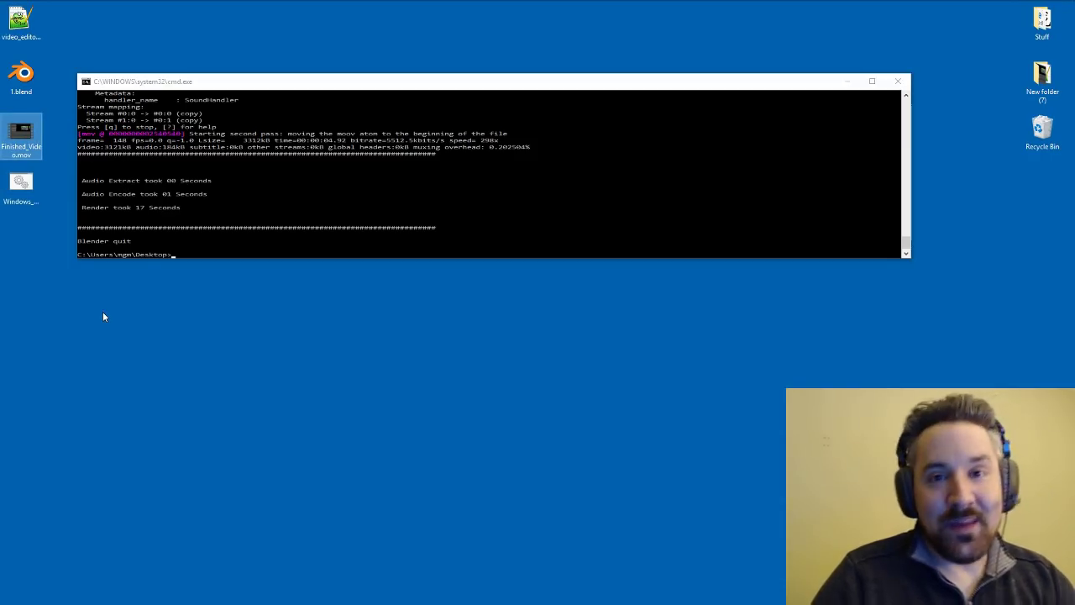
mouse_move(19, 132)
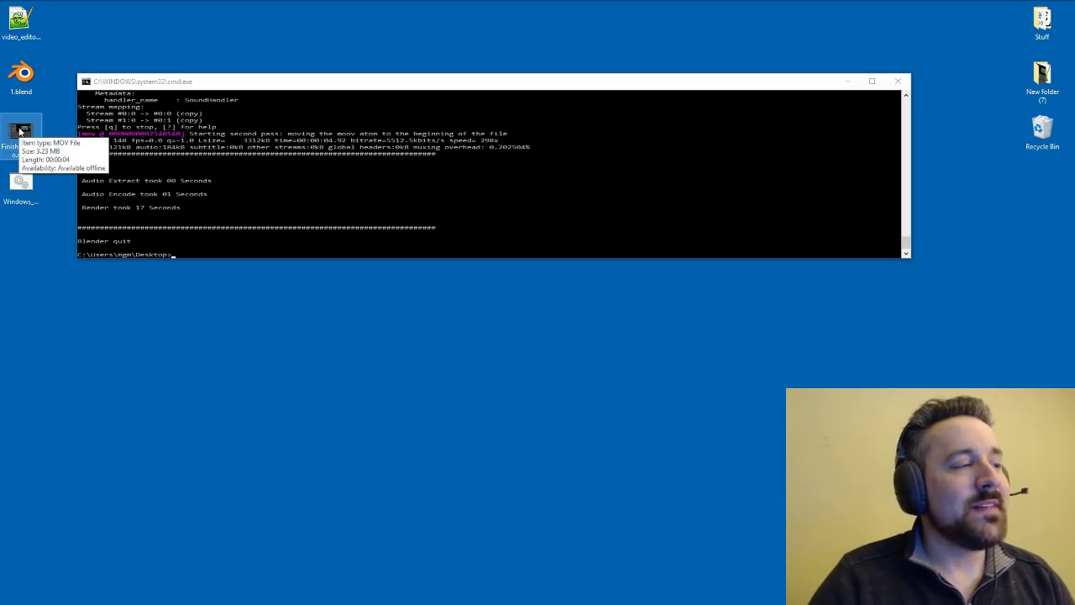
click(20, 131)
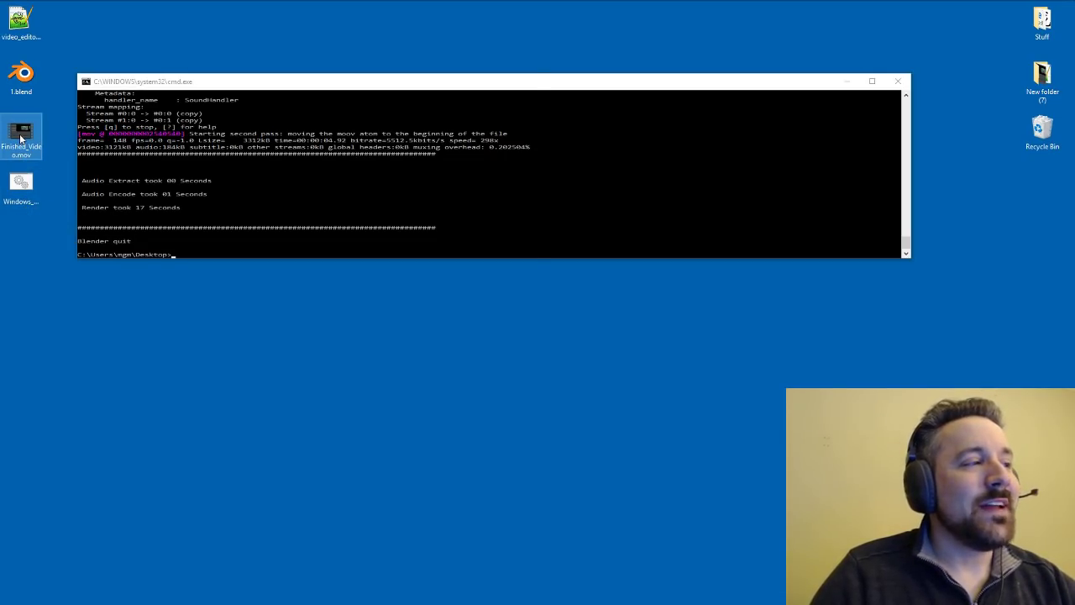
double_click(20, 136)
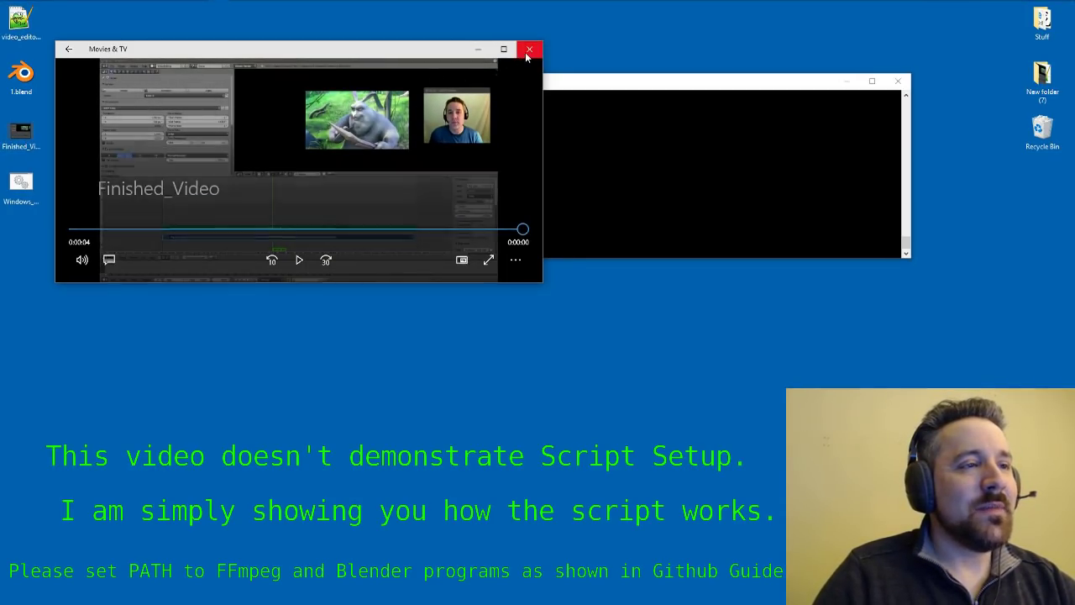
click(526, 52)
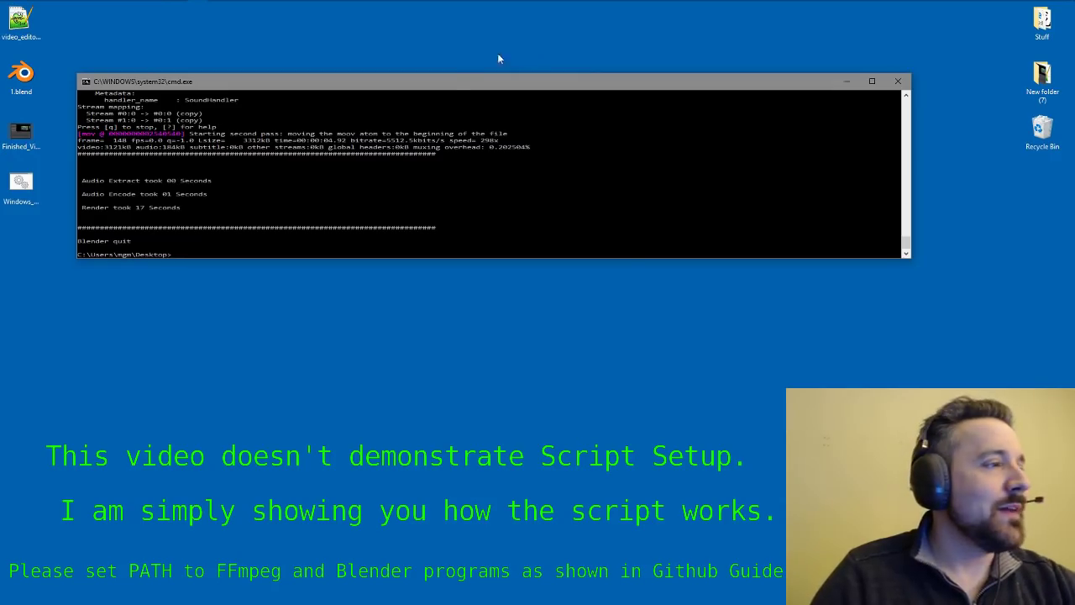
click(898, 81)
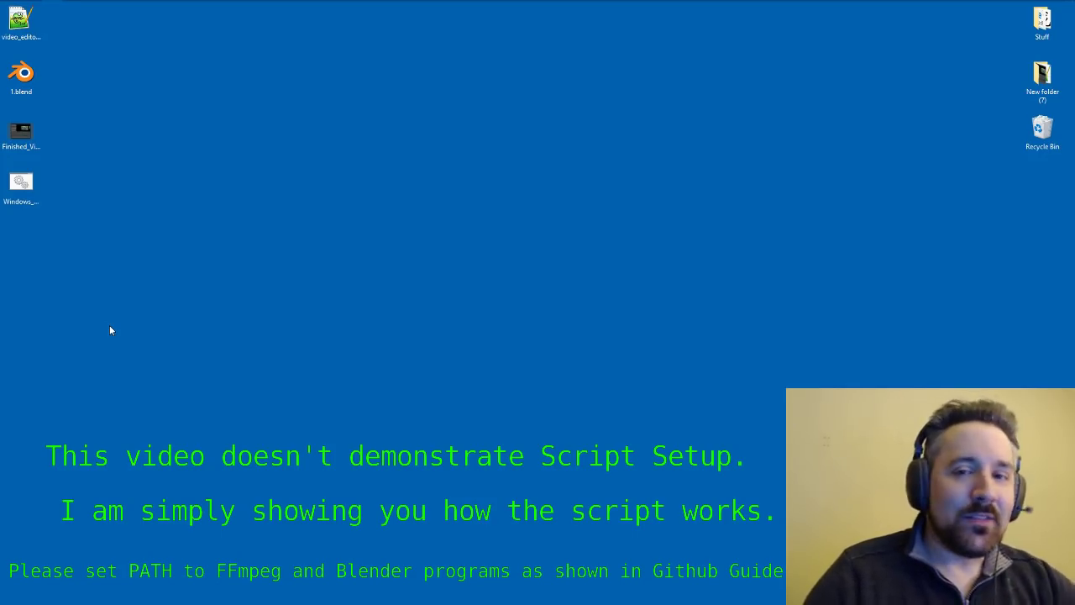
Open Windows_Click_to_Render.bat in Notepad, review its Blender command line, and close it without changes.
click(24, 193)
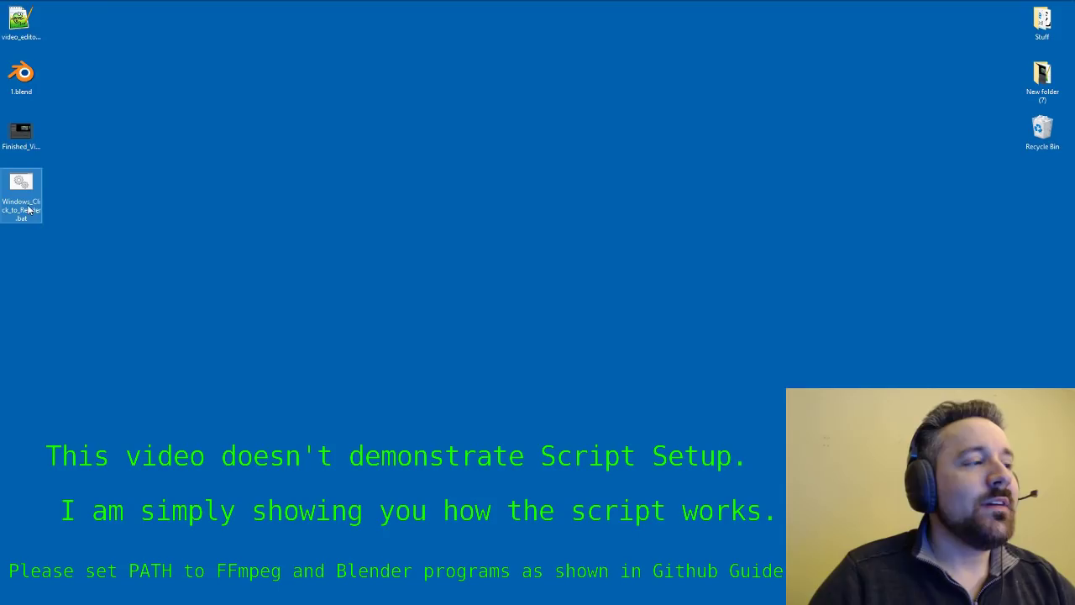
right_click(20, 181)
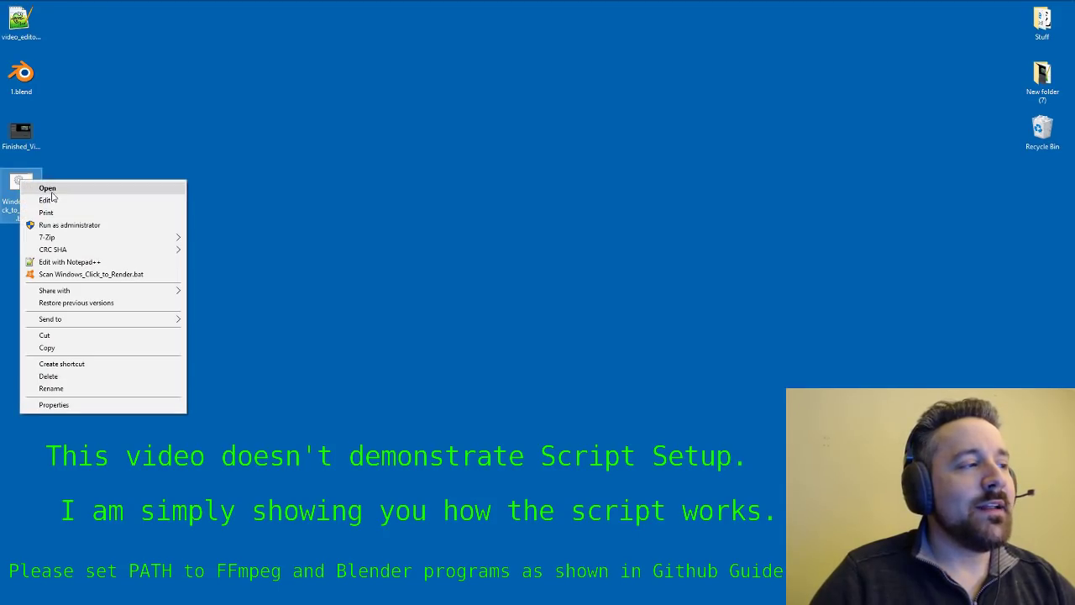
click(47, 200)
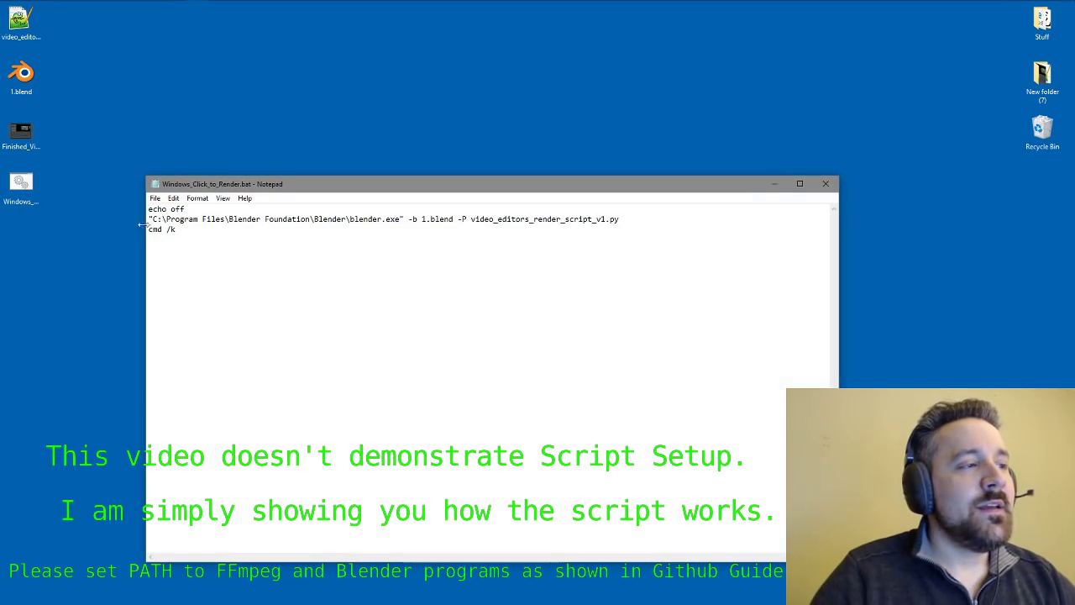
click(625, 219)
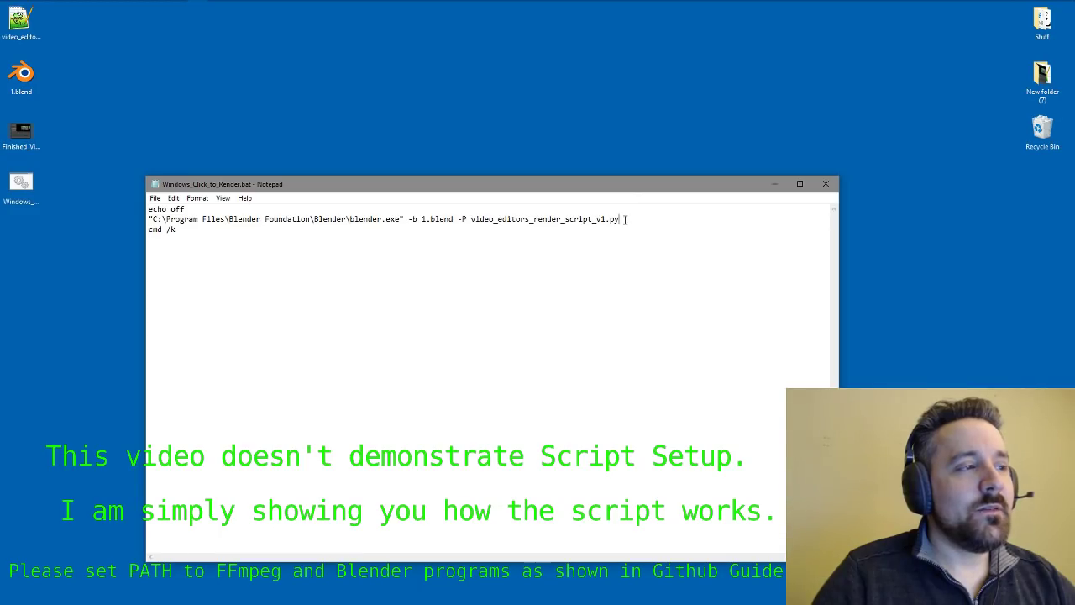
click(826, 183)
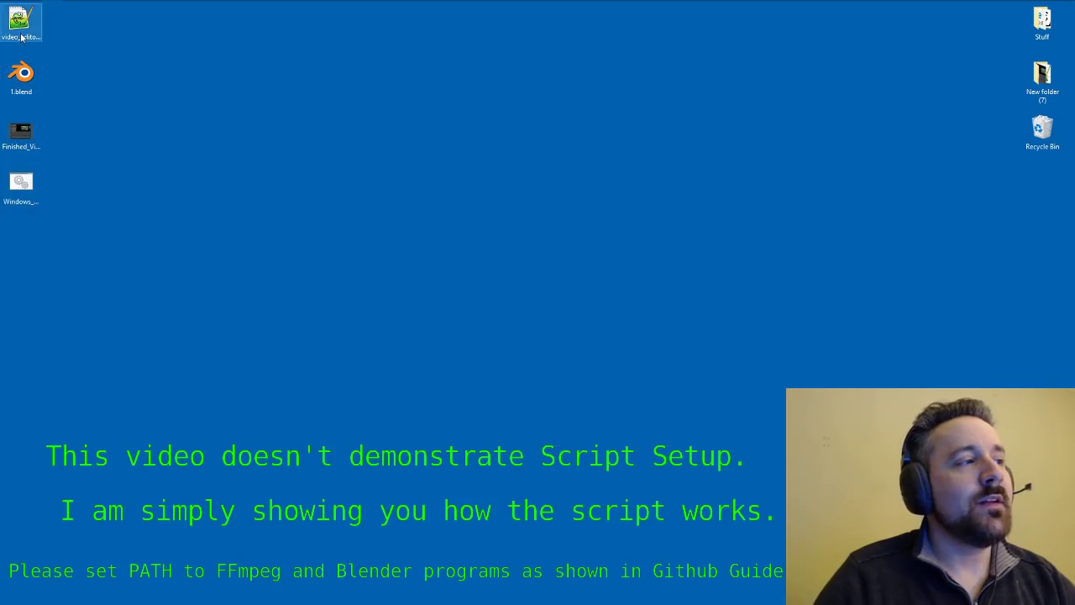
Run Windows_Click_to_Render.bat from the Desktop and close its console window during the render countdown.
double_click(28, 187)
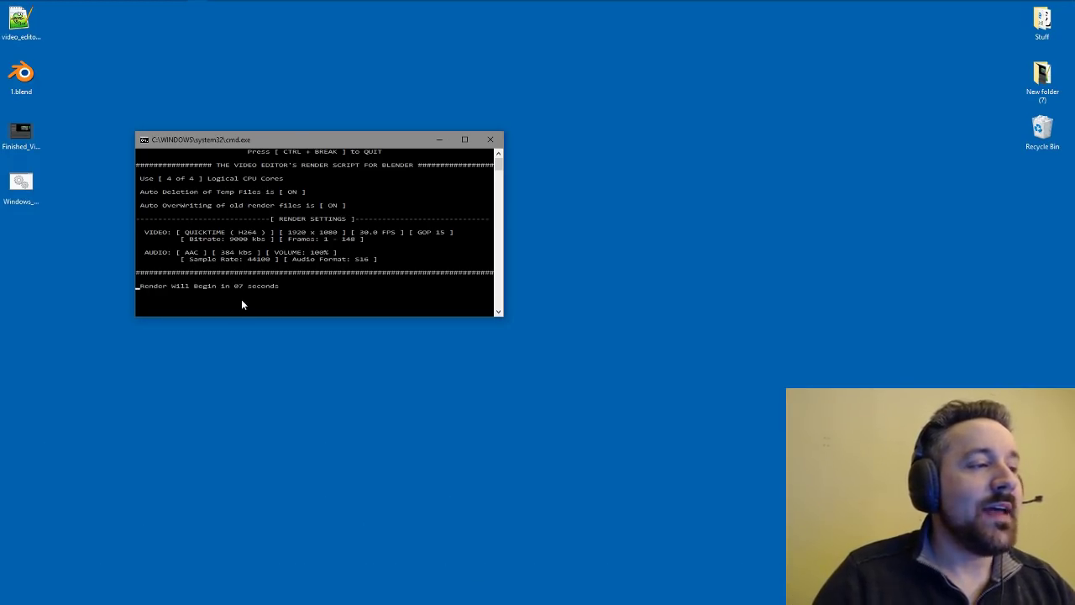
click(496, 138)
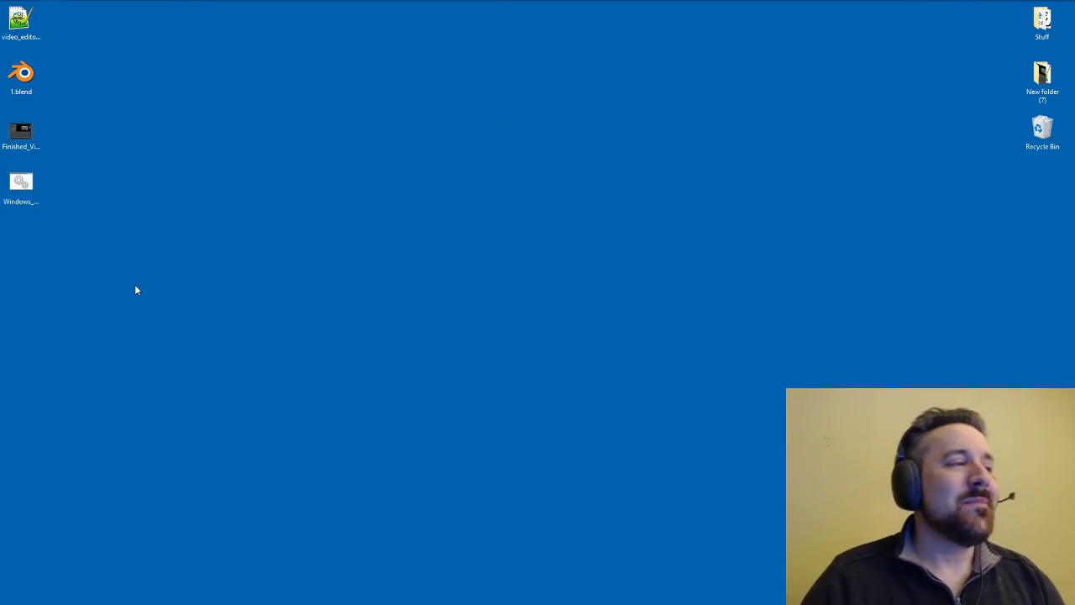